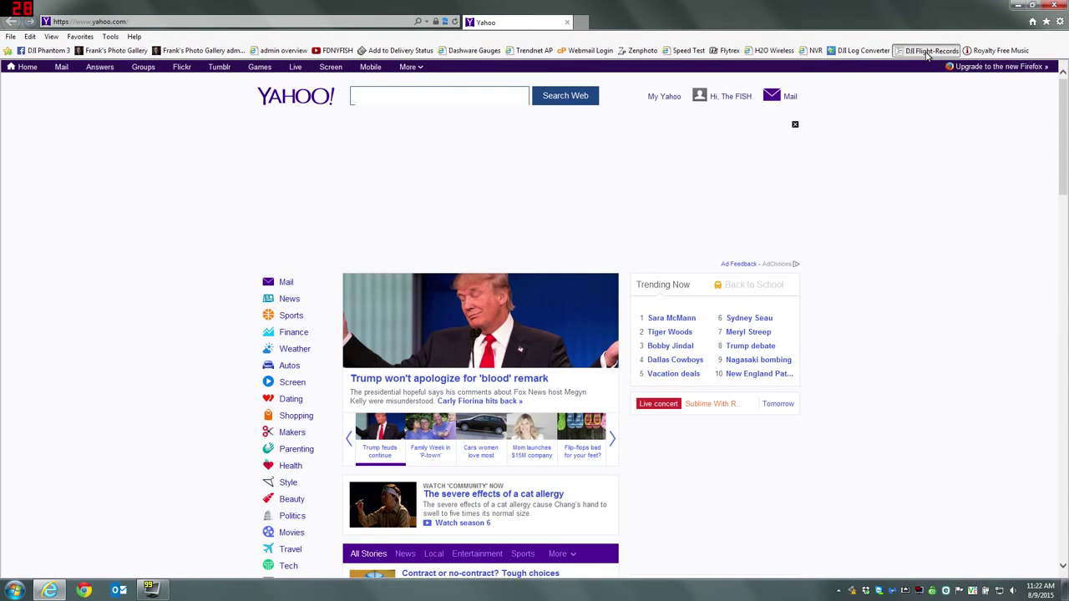
# - Go to the DJI Flight Record Converter site using the DJI Flight-Records favorite
pyautogui.click(923, 52)
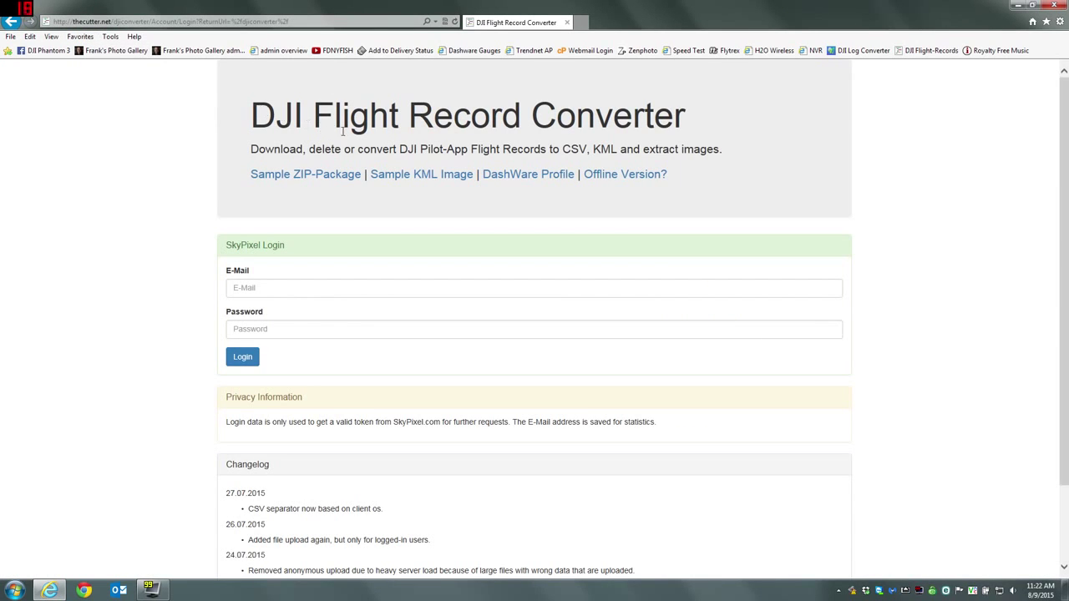
# - Log in to DJI Flight Record Converter using the saved e-mail autocomplete entry
pyautogui.click(249, 287)
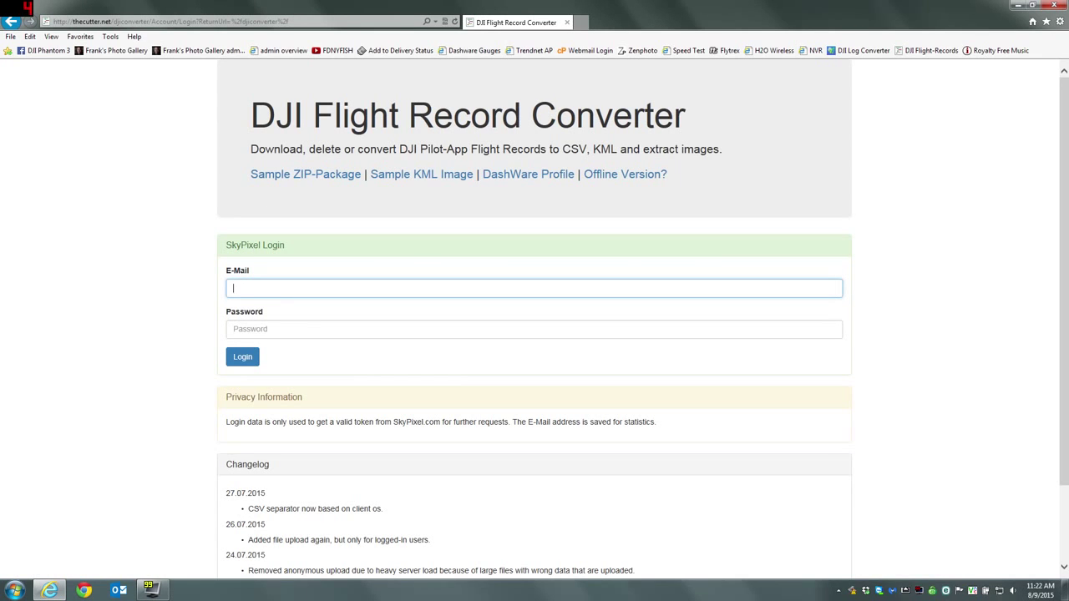
pyautogui.write('dam')
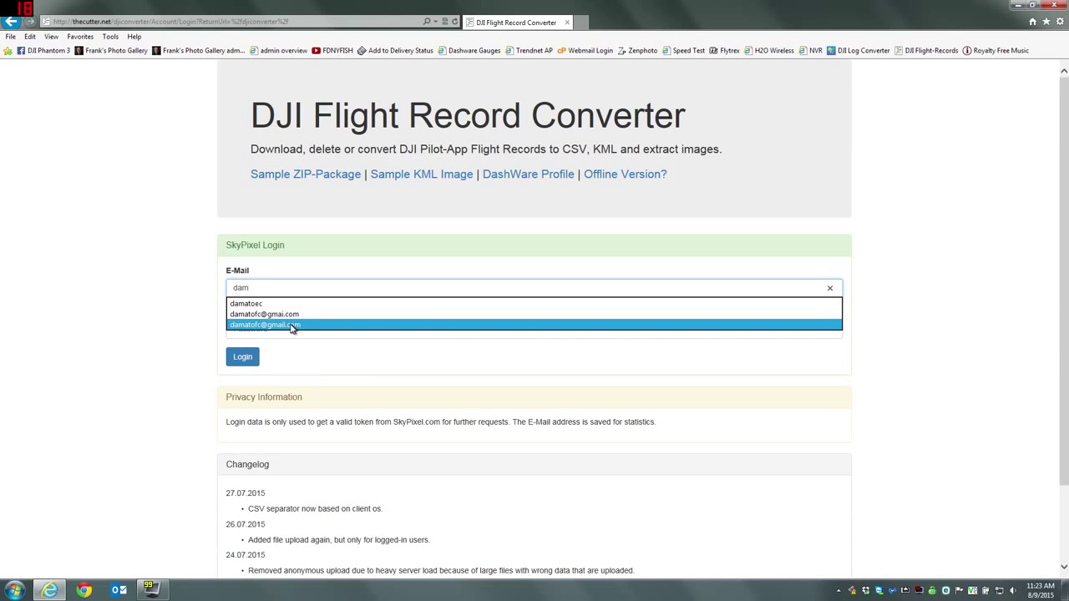
pyautogui.click(291, 325)
pyautogui.click(238, 362)
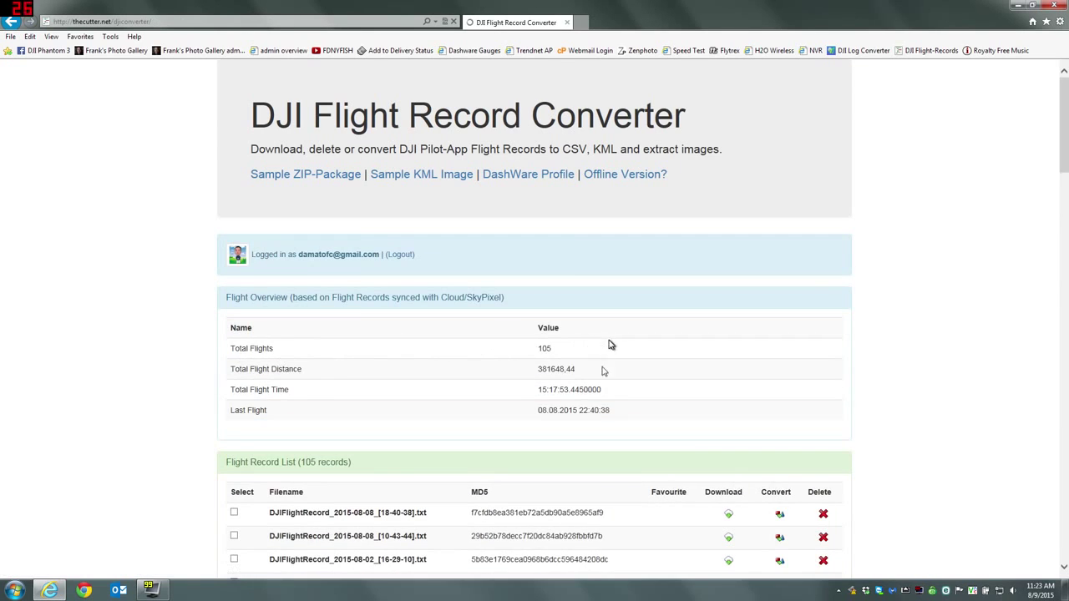
pyautogui.scroll(-3, 726, 384)
# - Save DJIFlightRecord_2015-08-08_[18-40-38].txt.zip to the Desktop with Save as
pyautogui.scroll(-5, 336, 346)
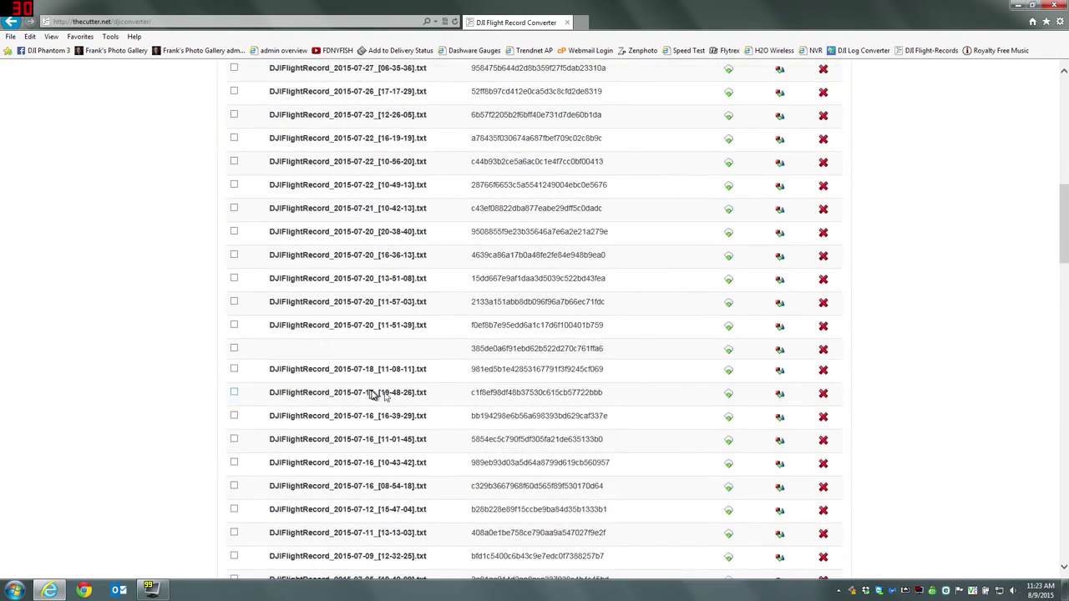
pyautogui.scroll(6, 556, 389)
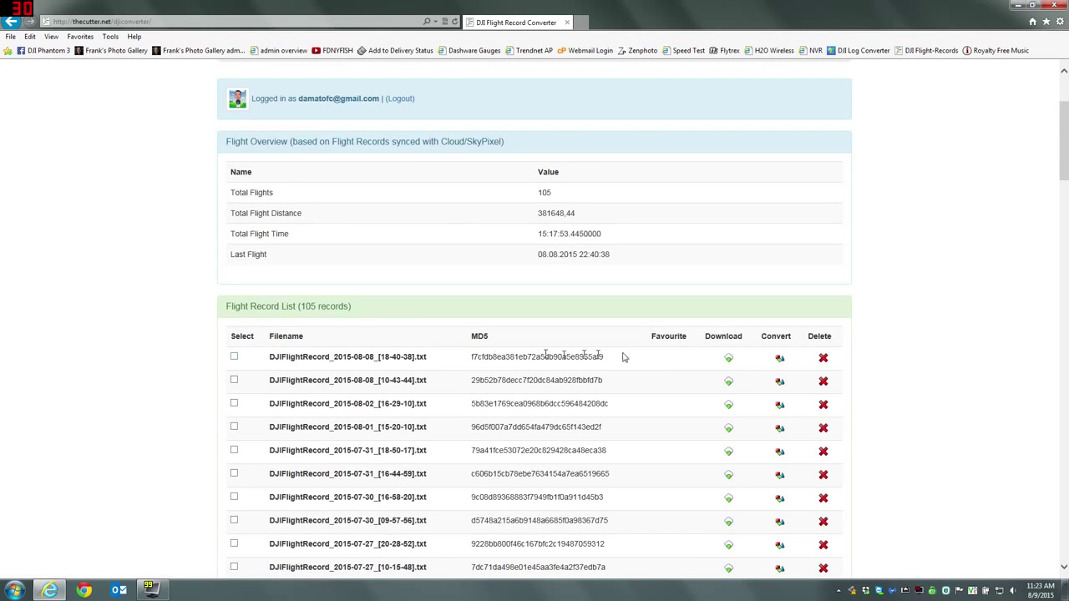
pyautogui.click(729, 359)
pyautogui.click(731, 568)
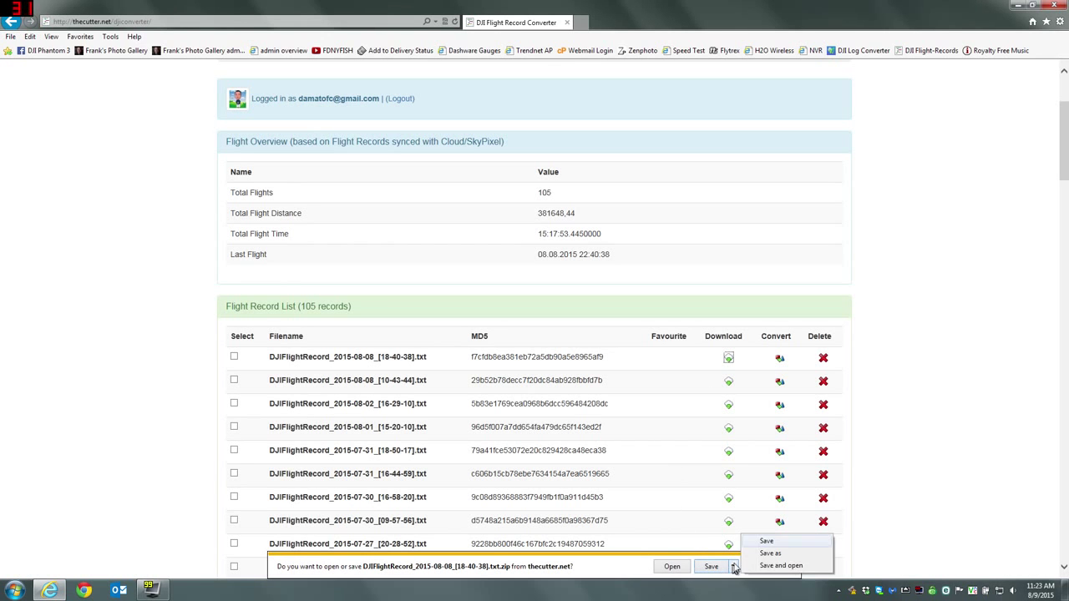
pyautogui.click(765, 553)
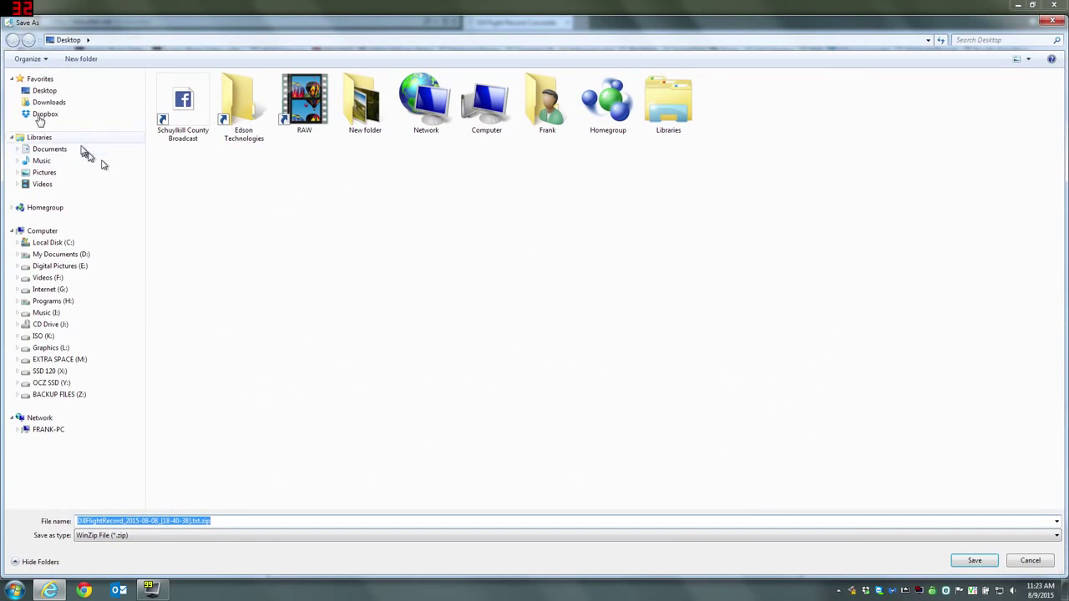
pyautogui.click(44, 90)
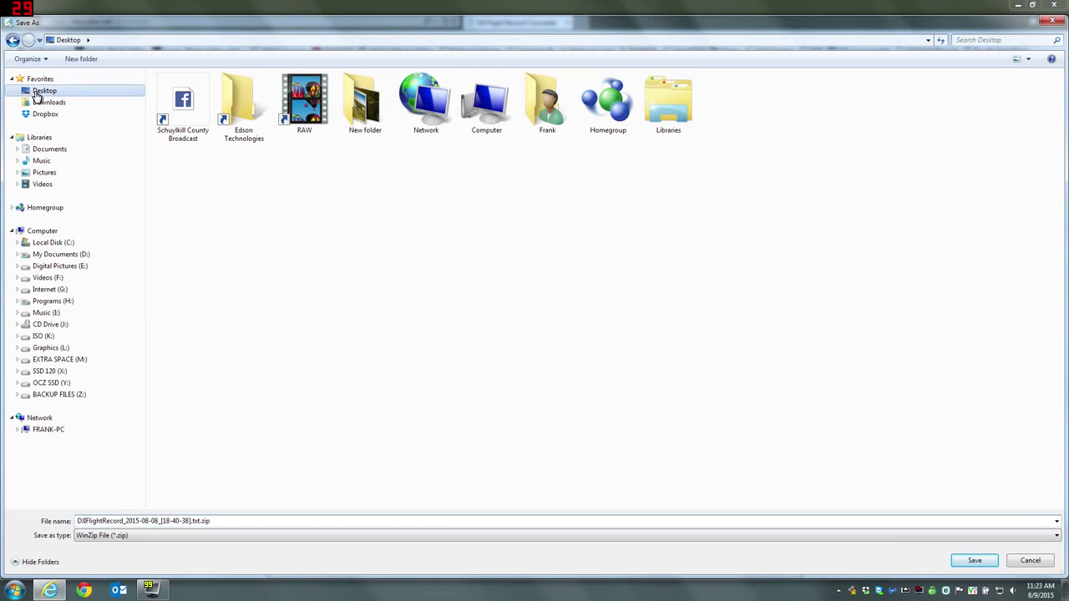
pyautogui.click(975, 560)
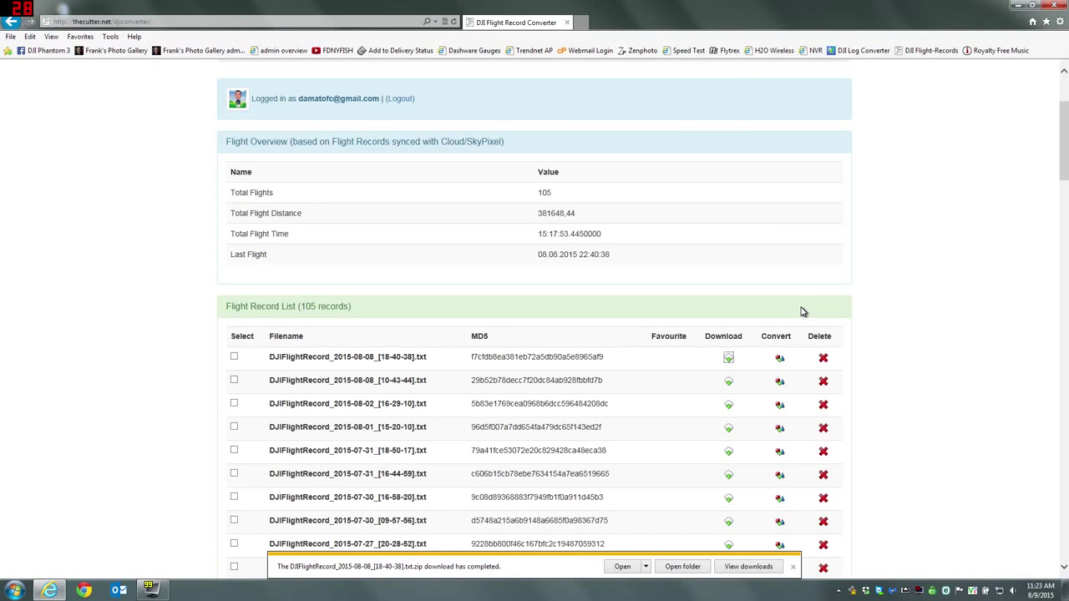
# - Extract DJIFlightRecord_2015-08-08_[18-40-38].txt from the zip onto the desktop, then return to the browser
pyautogui.click(1012, 7)
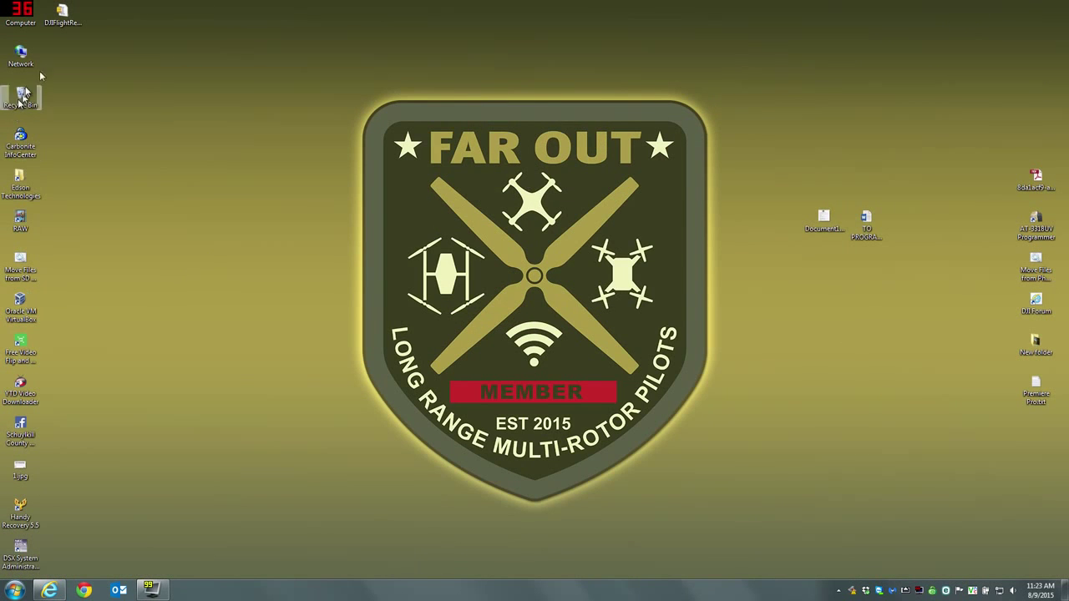
pyautogui.doubleClick(59, 22)
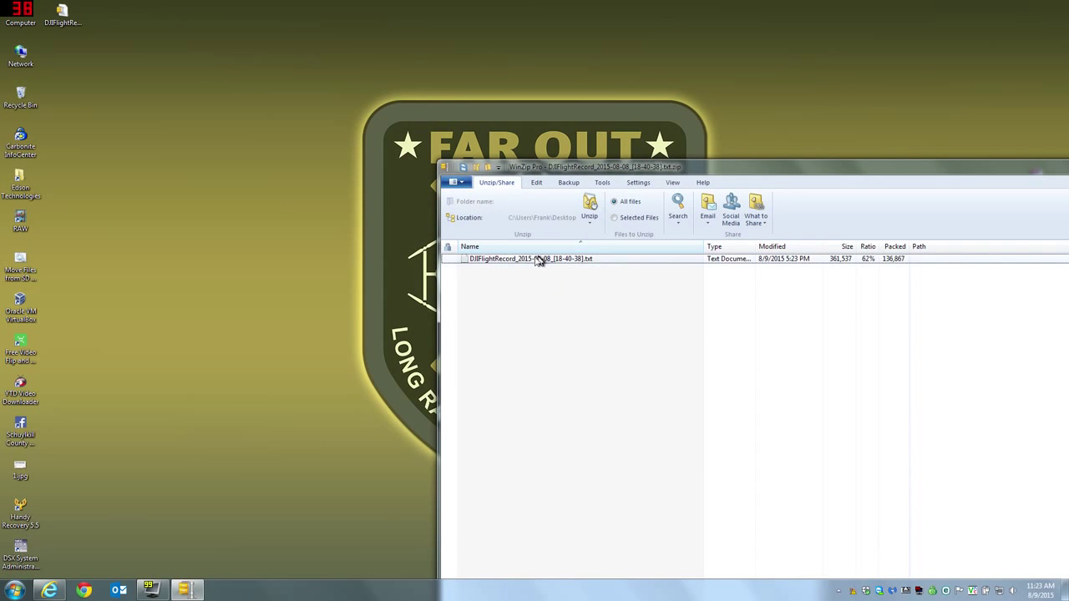
pyautogui.moveTo(538, 260); pyautogui.dragTo(151, 291)
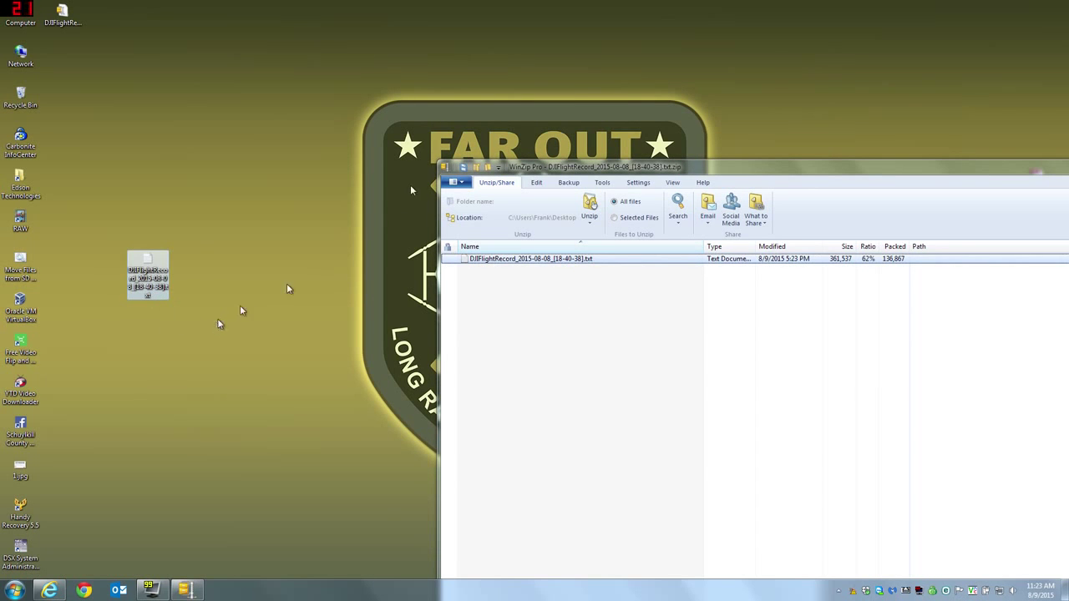
pyautogui.doubleClick(445, 170)
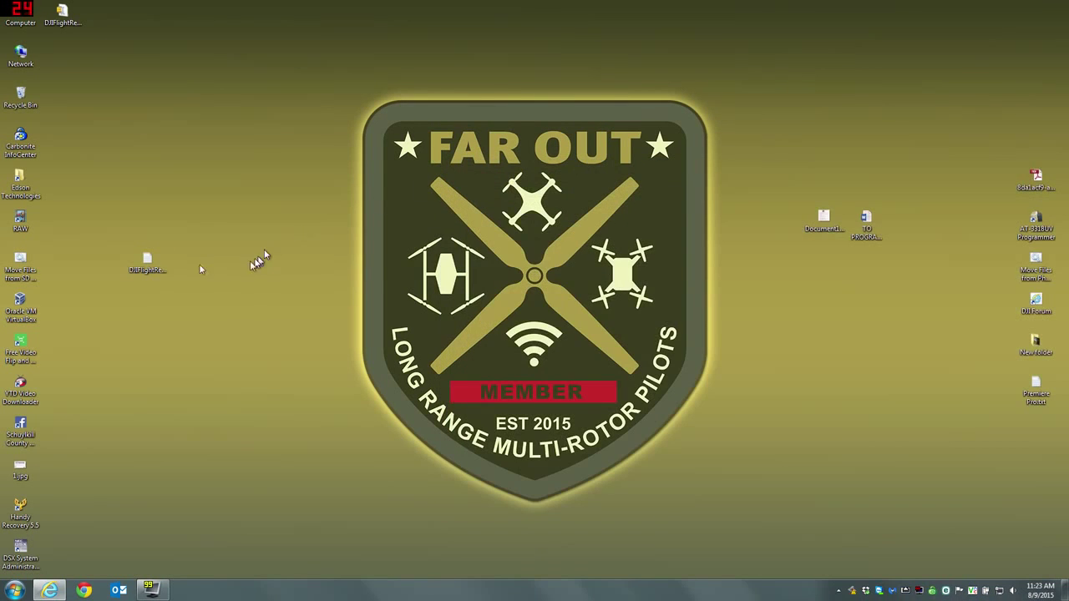
pyautogui.moveTo(136, 284); pyautogui.dragTo(81, 196)
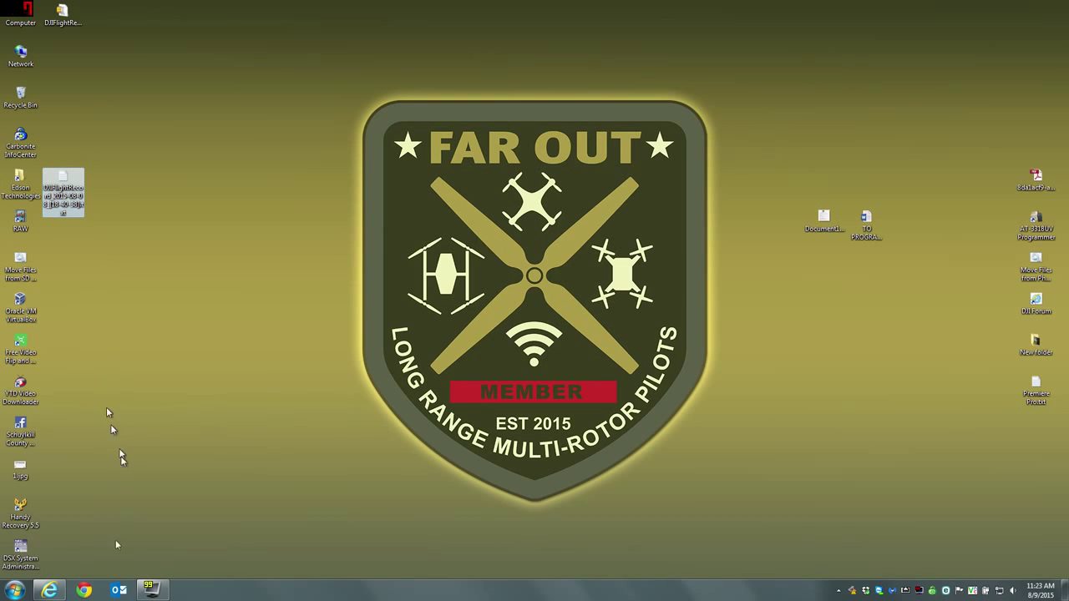
pyautogui.click(50, 590)
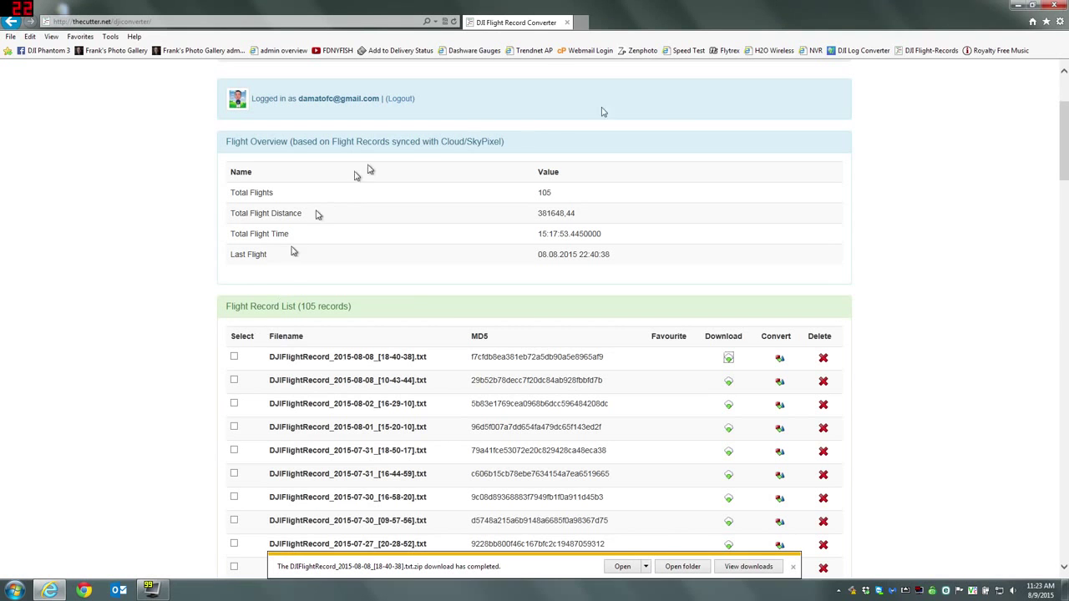
# - Upload the 2015-08-08 [18-40-38] flight record .txt to DJI Log Converter
pyautogui.click(860, 51)
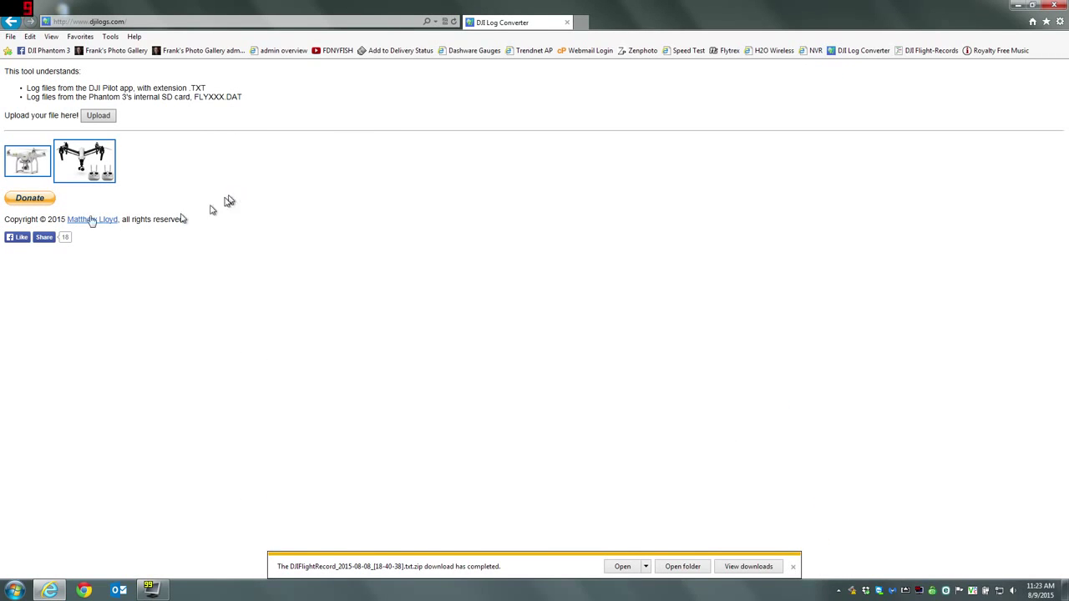
pyautogui.click(97, 116)
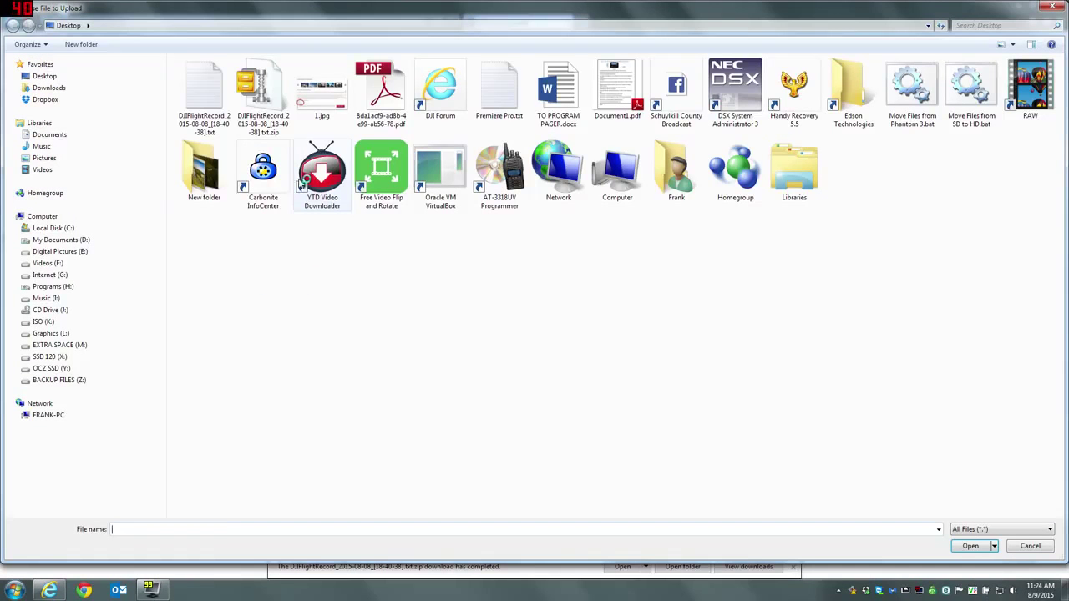
pyautogui.click(204, 93)
pyautogui.click(964, 549)
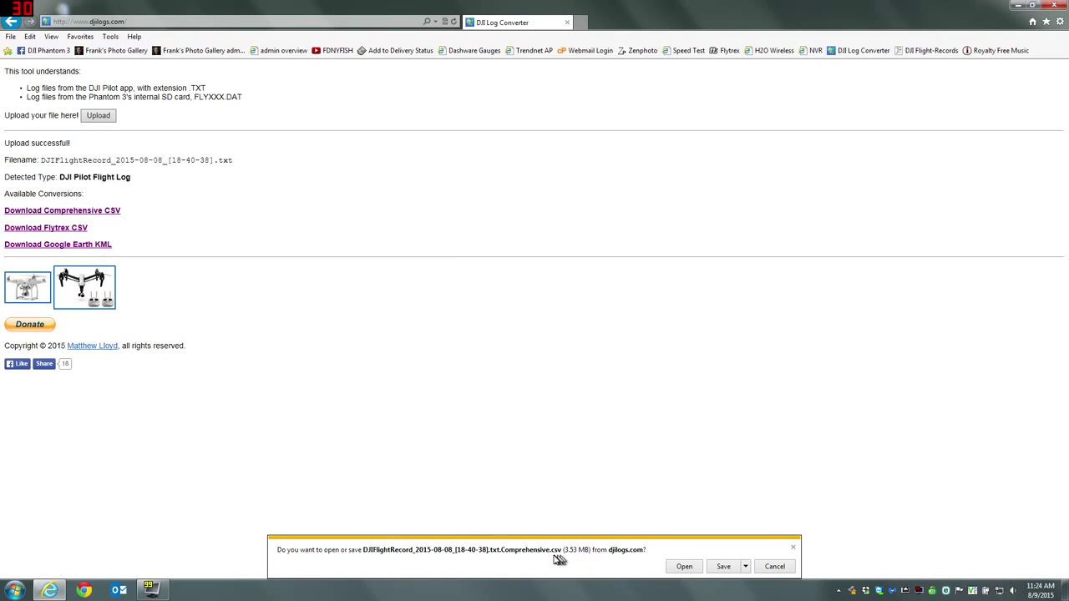
# - Save the Comprehensive CSV to the Desktop and close the browser
pyautogui.click(745, 566)
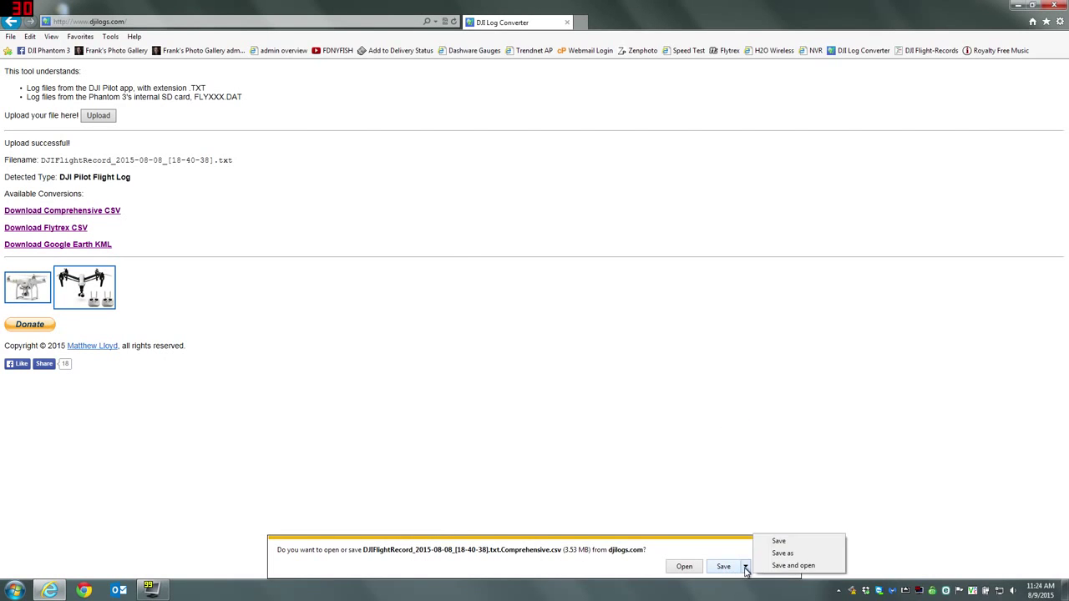
pyautogui.click(779, 555)
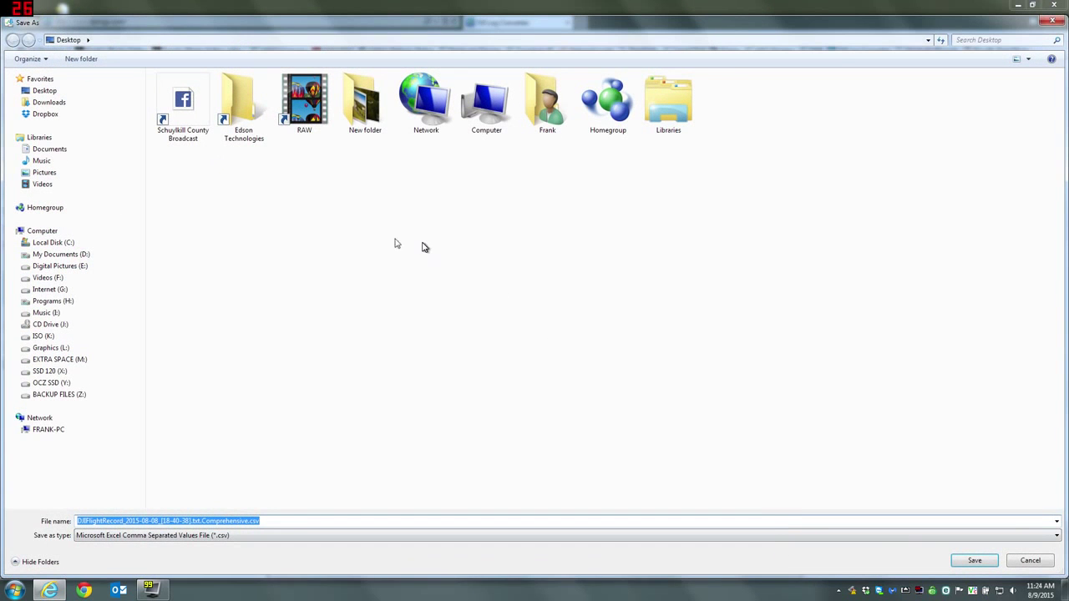
pyautogui.click(973, 561)
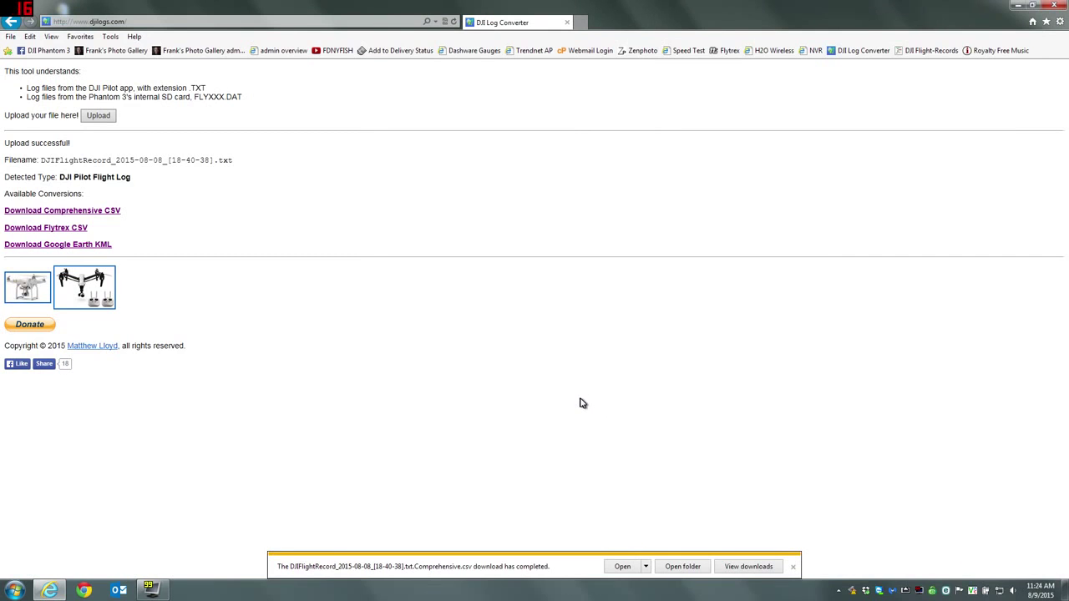
pyautogui.click(1058, 7)
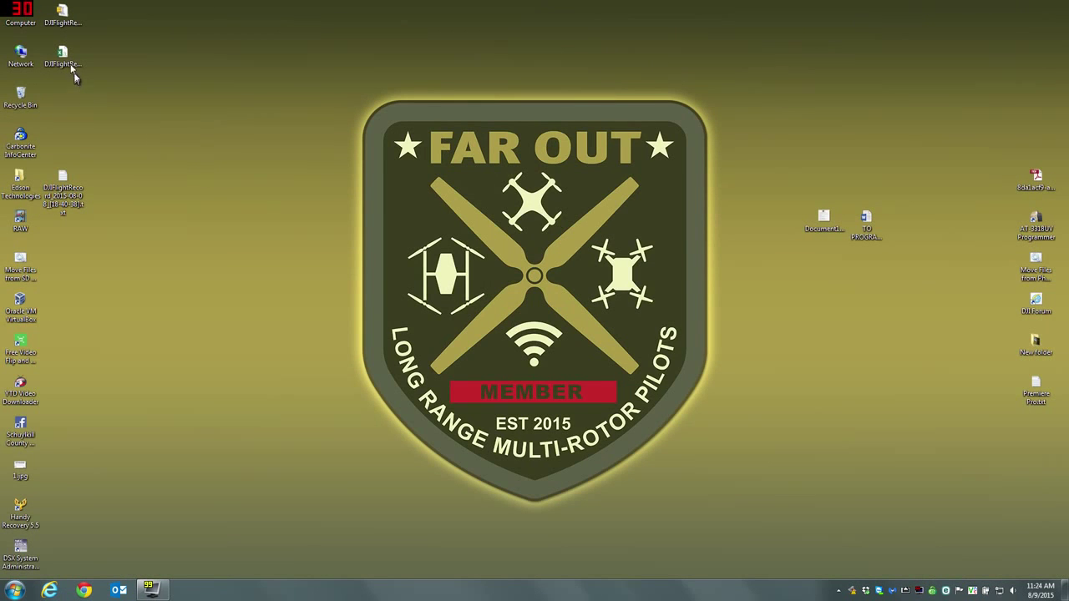
# - Stack the zip and txt icons, then open the raw txt flight record in Notepad
pyautogui.moveTo(63, 12); pyautogui.dragTo(192, 137)
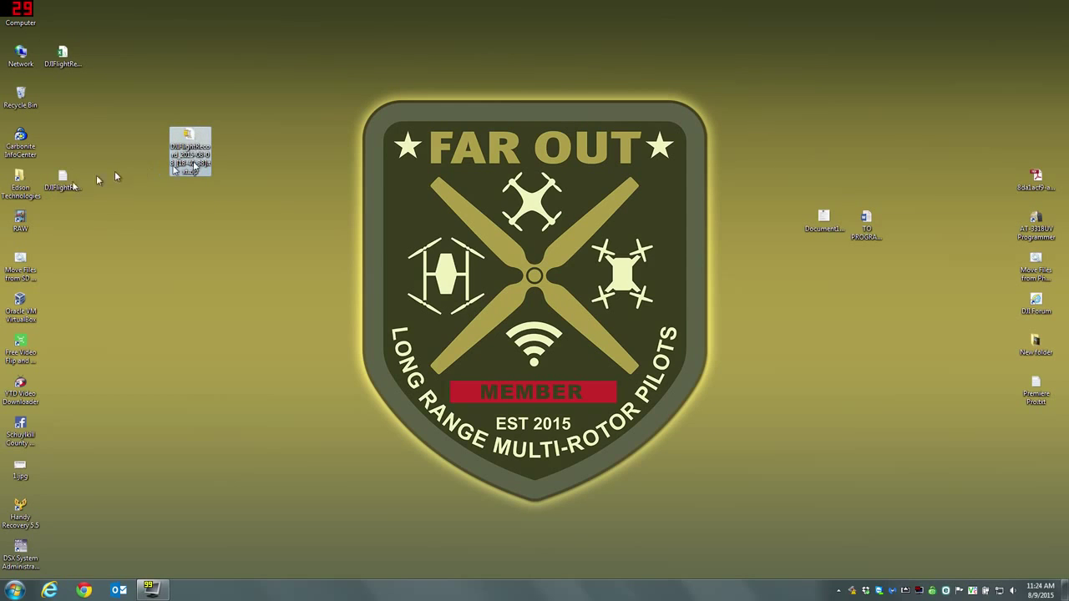
pyautogui.moveTo(50, 185); pyautogui.dragTo(182, 191)
pyautogui.click(186, 282)
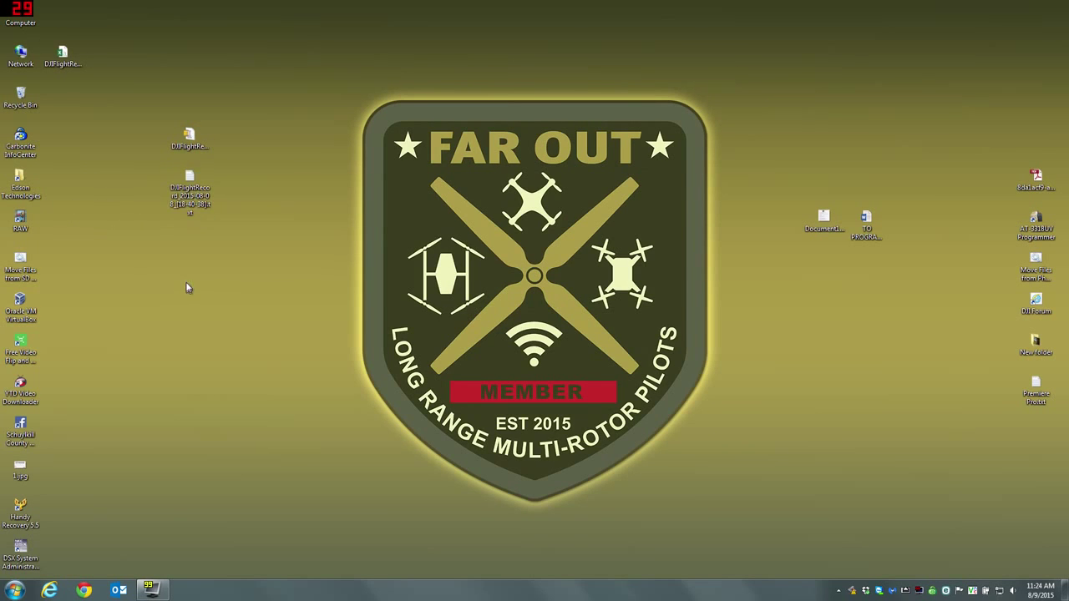
pyautogui.click(194, 194)
pyautogui.doubleClick(194, 192)
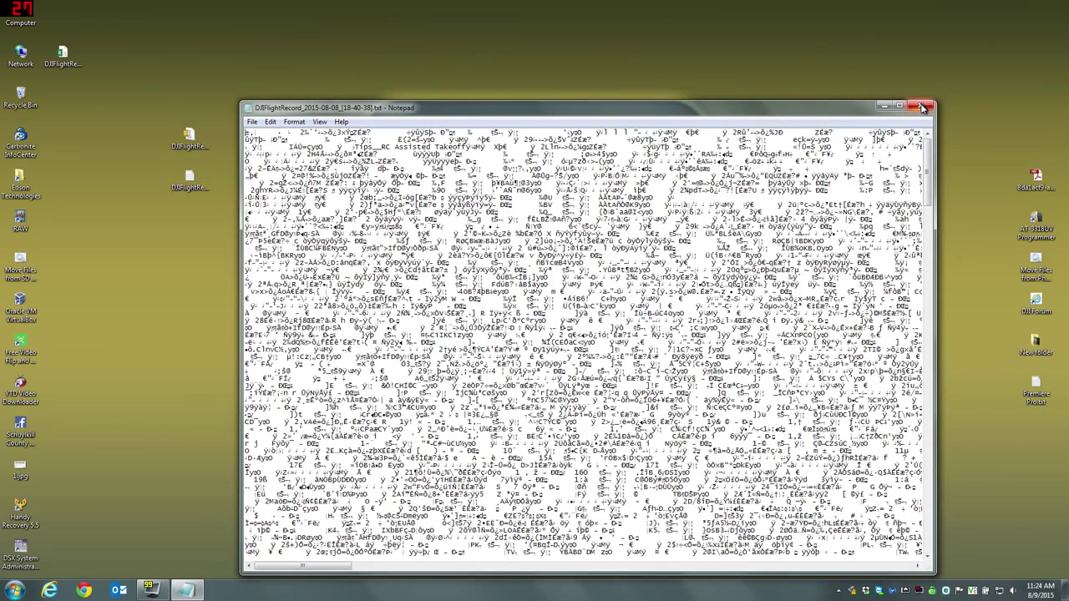
# - Close the unreadable Notepad file and place the CSV beneath the other two files
pyautogui.click(922, 107)
pyautogui.moveTo(62, 55); pyautogui.dragTo(88, 139)
pyautogui.moveTo(198, 226); pyautogui.dragTo(195, 227)
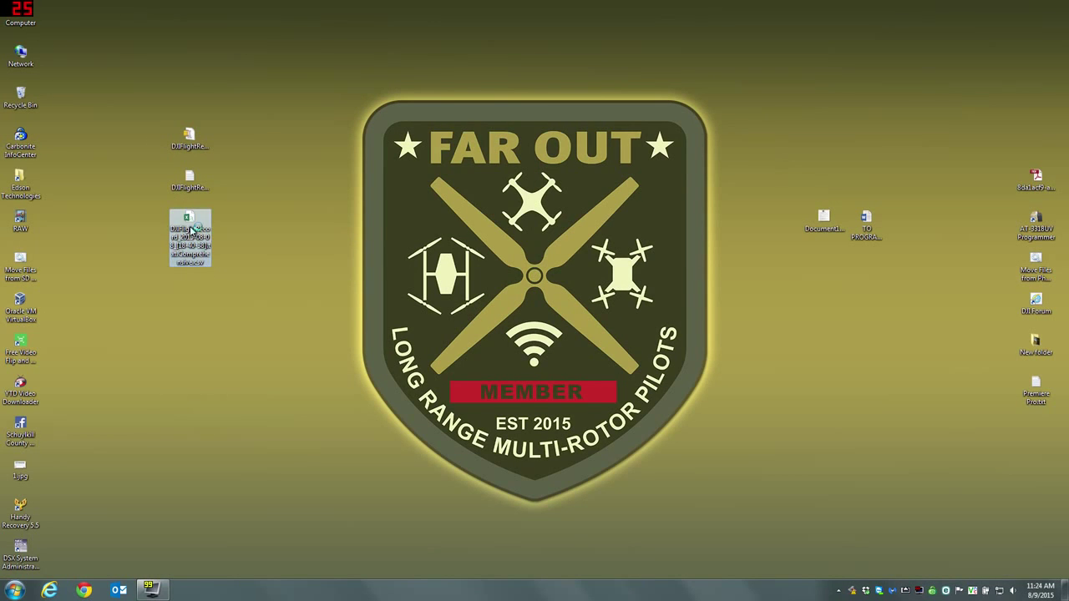
pyautogui.doubleClick(191, 231)
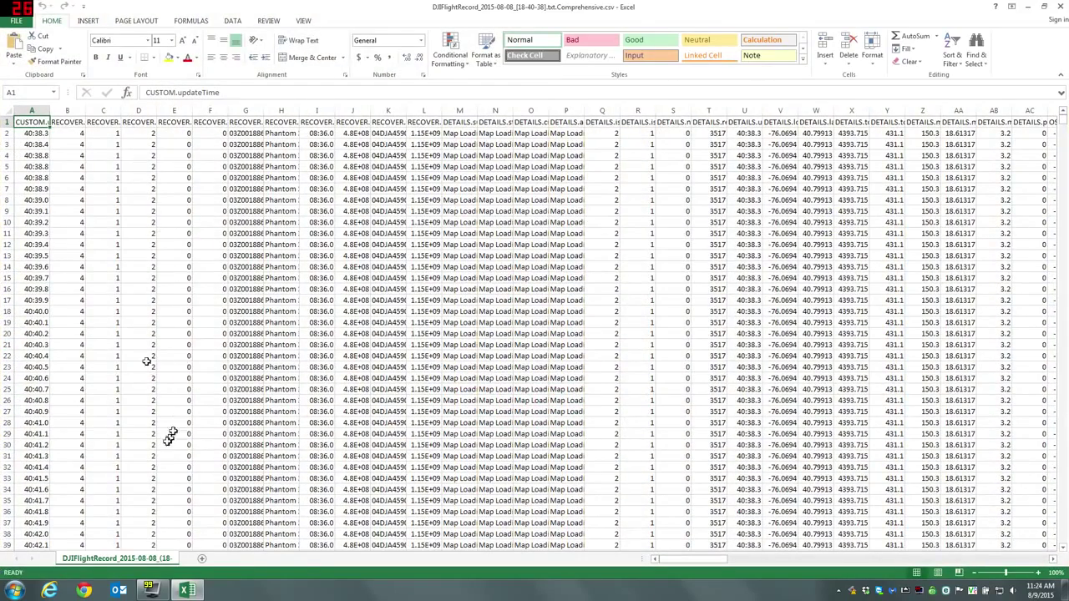
pyautogui.click(1059, 6)
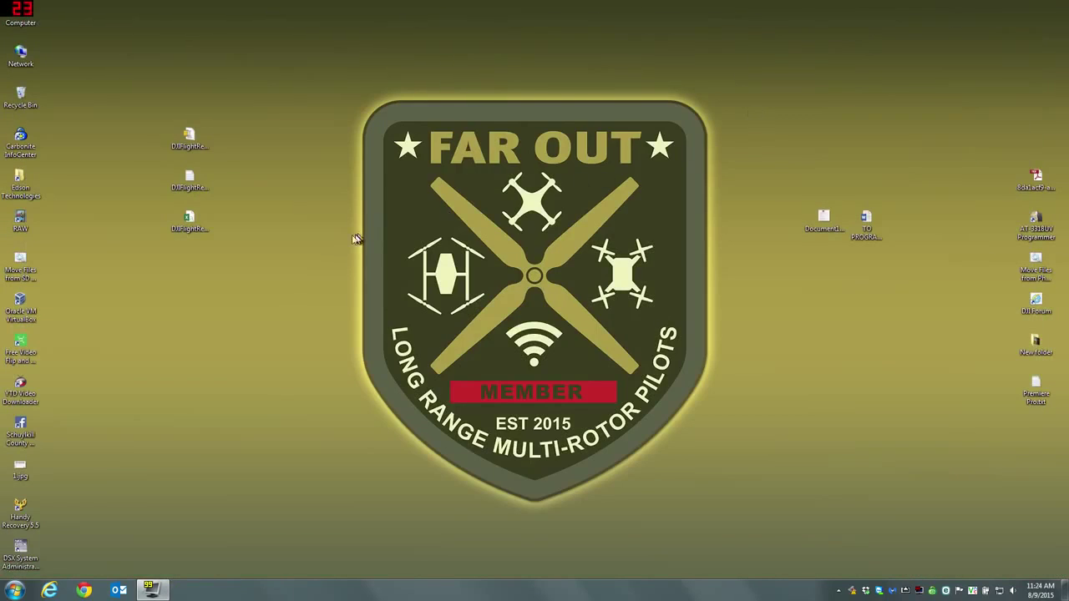
# - Open the UAVforecast Data Profile topic under UAV Forcast / Djilogs.com on the Dashware Gauges forum
pyautogui.click(50, 591)
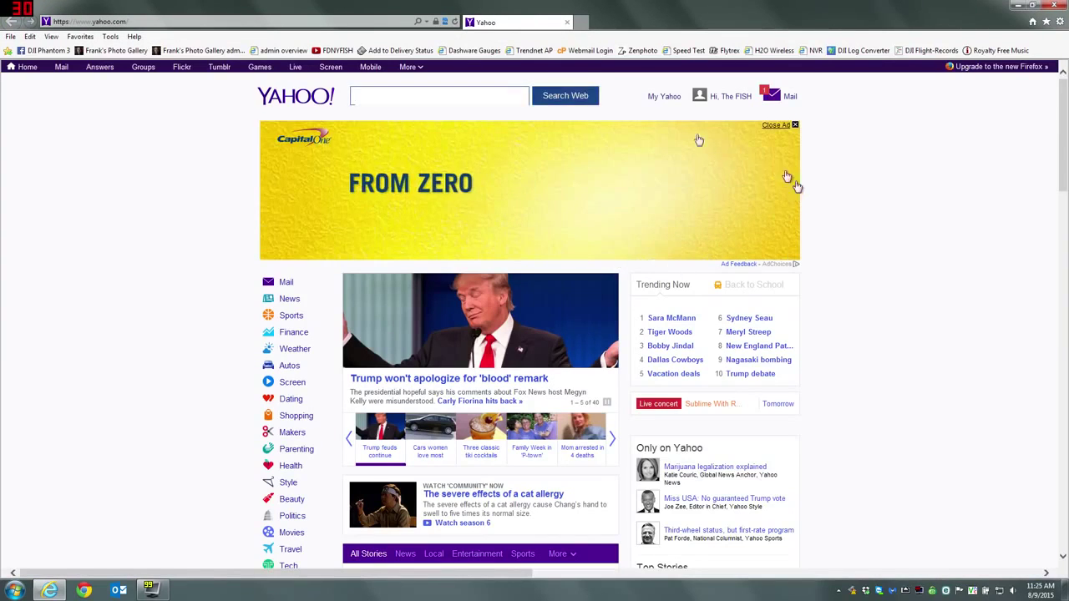
pyautogui.click(474, 50)
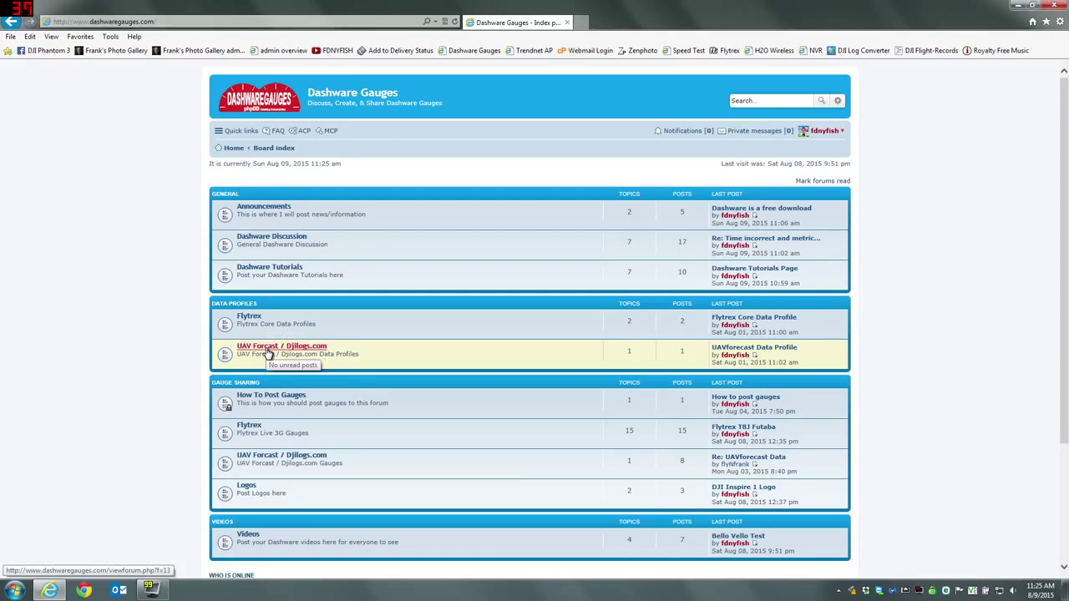
pyautogui.click(268, 351)
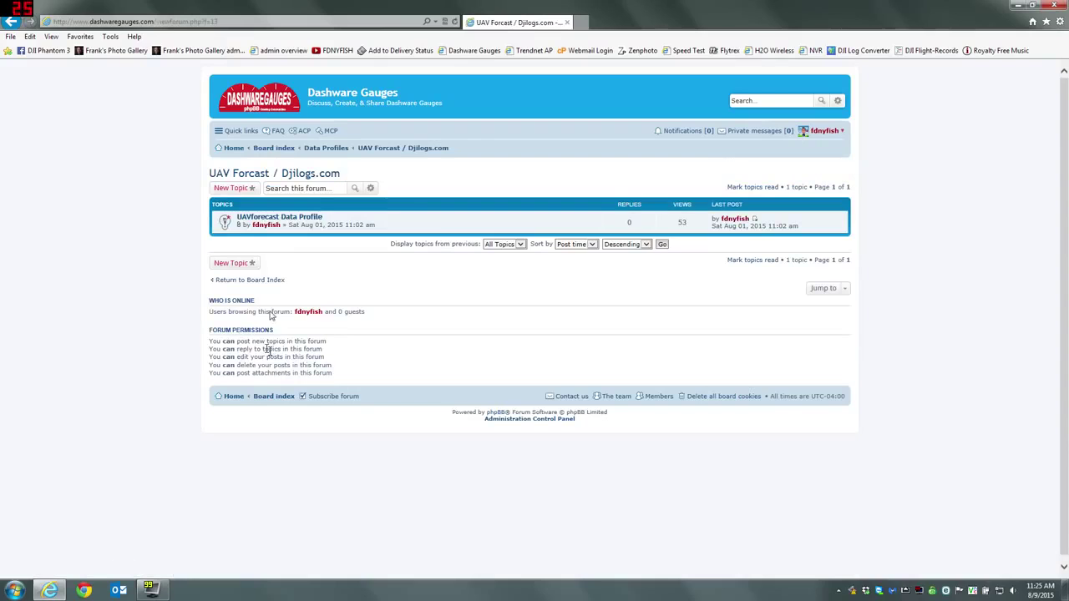
pyautogui.click(282, 218)
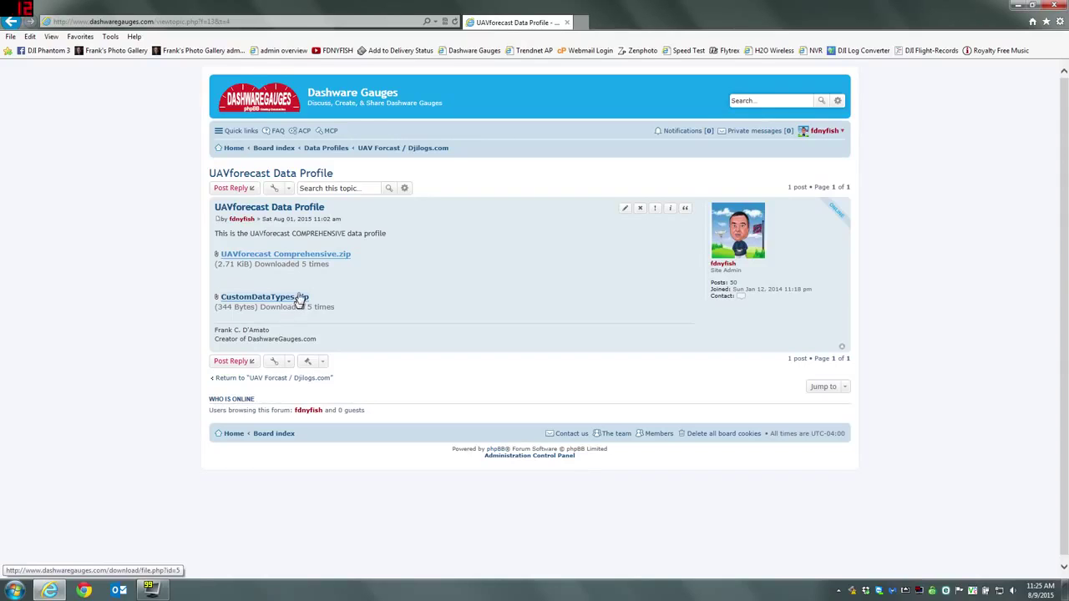
pyautogui.click(299, 297)
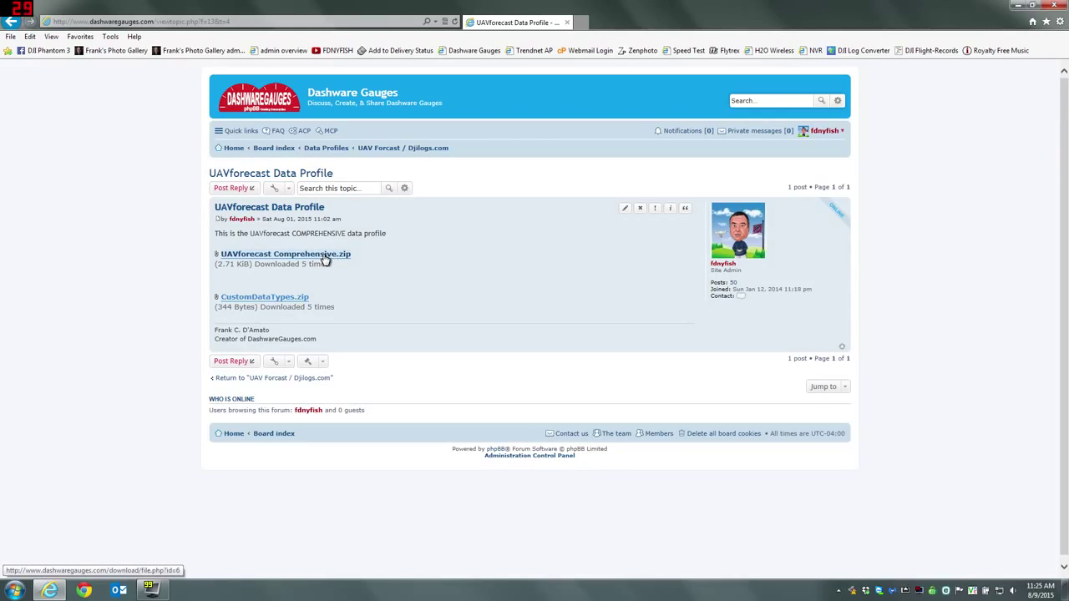
# - Save UAVforecast Comprehensive.zip to the desktop
pyautogui.click(325, 255)
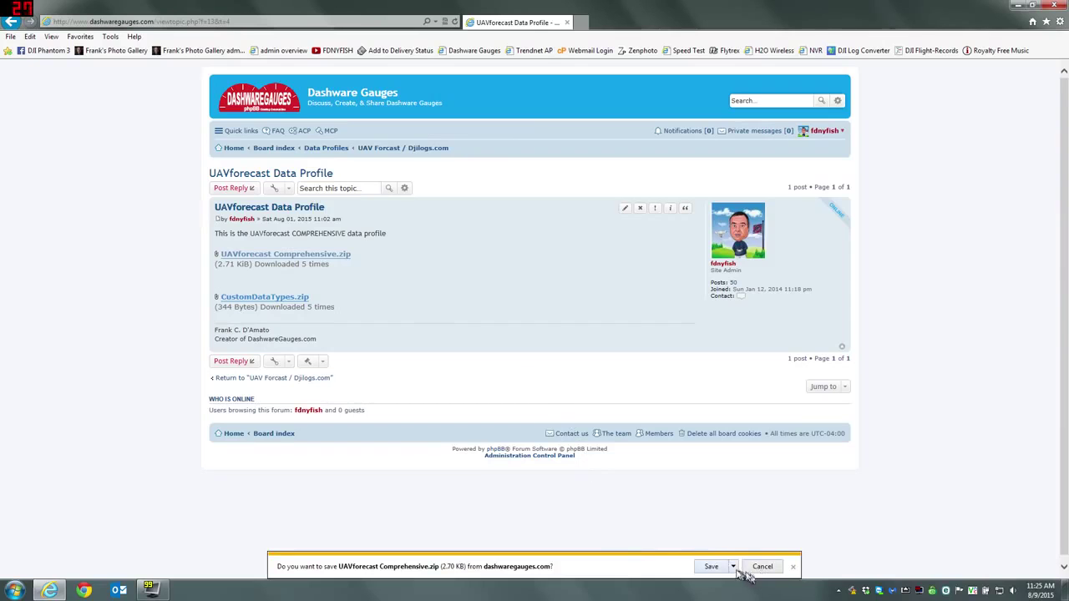
pyautogui.click(733, 567)
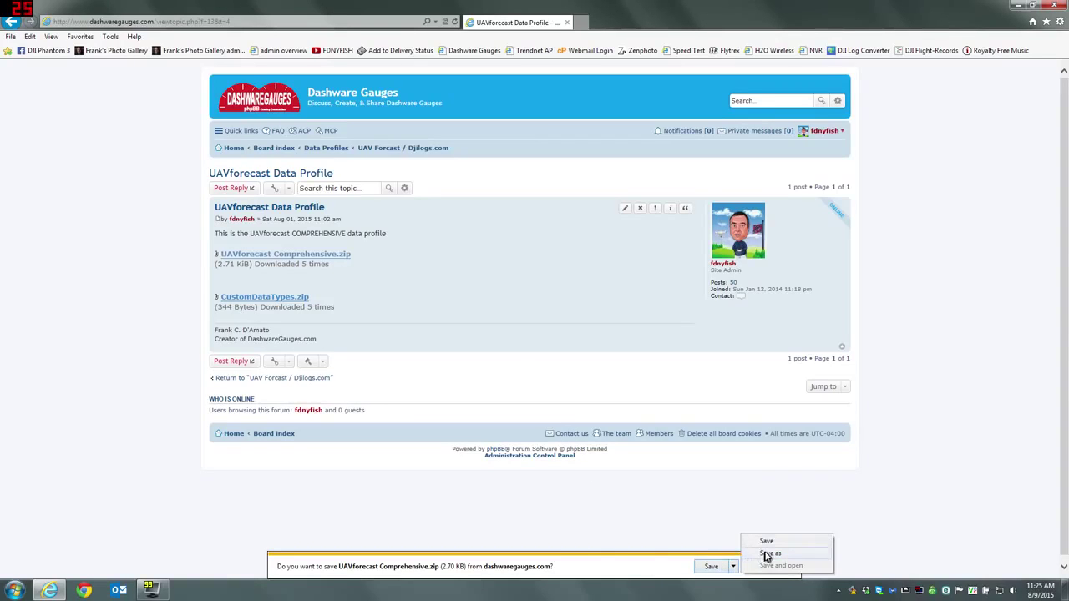
pyautogui.click(765, 554)
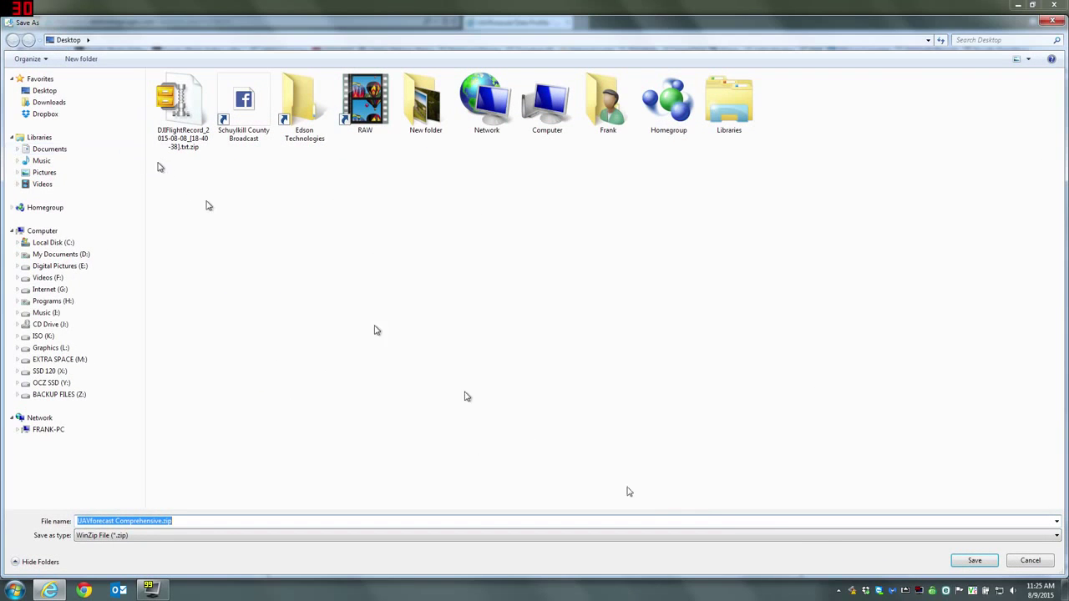
pyautogui.click(979, 561)
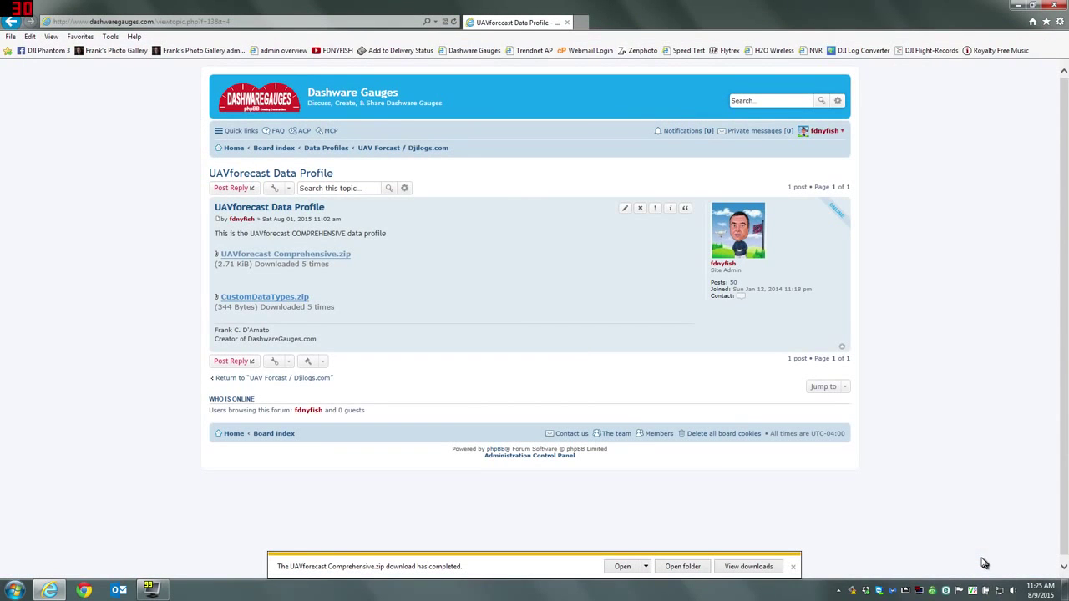
# - Save CustomDataTypes.zip to the desktop
pyautogui.click(290, 299)
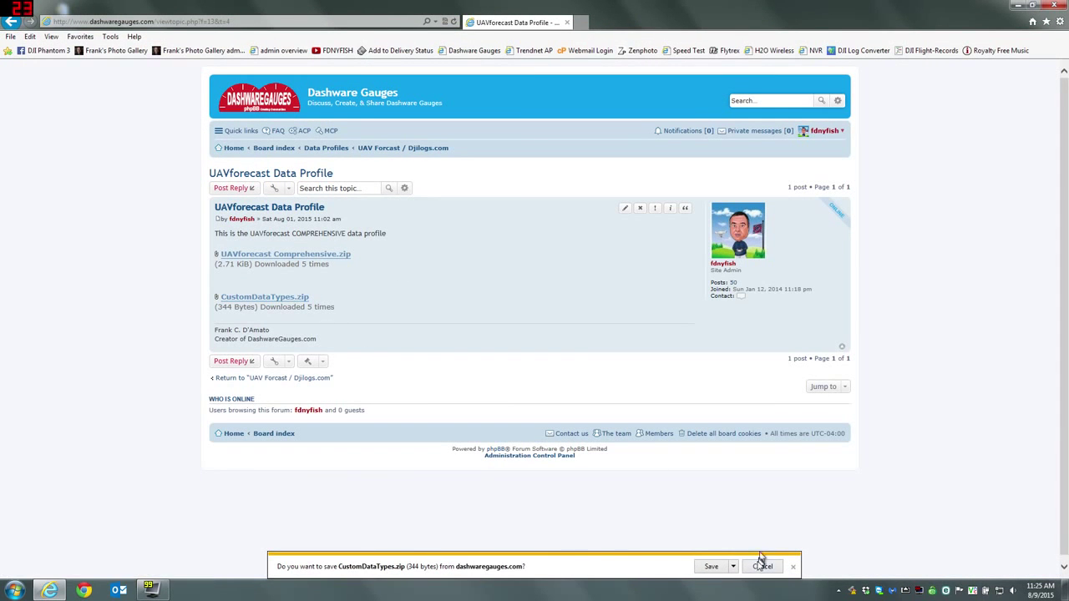
pyautogui.click(734, 567)
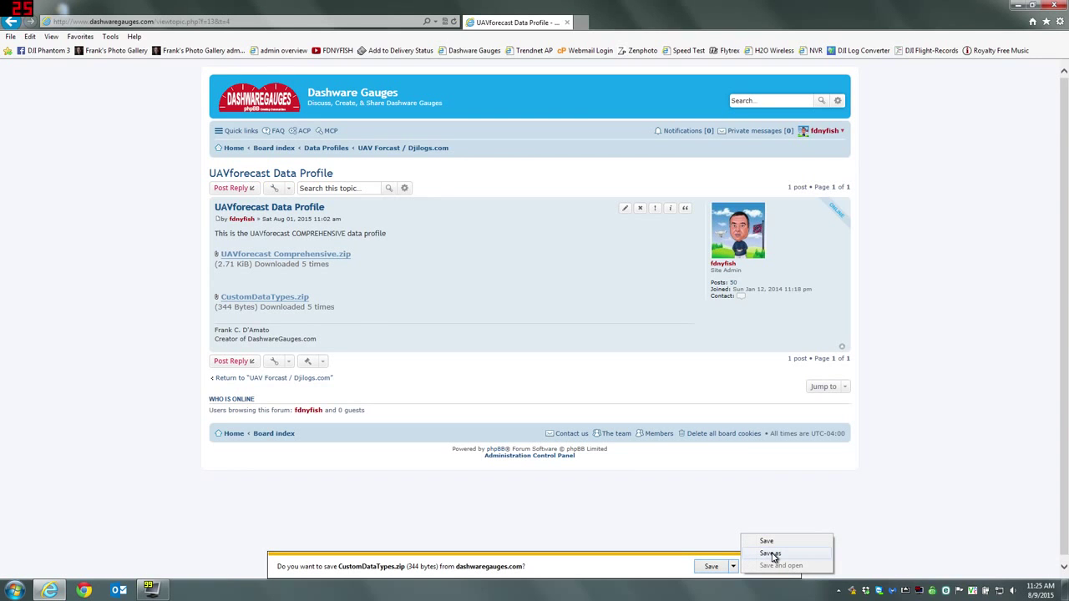
pyautogui.click(769, 554)
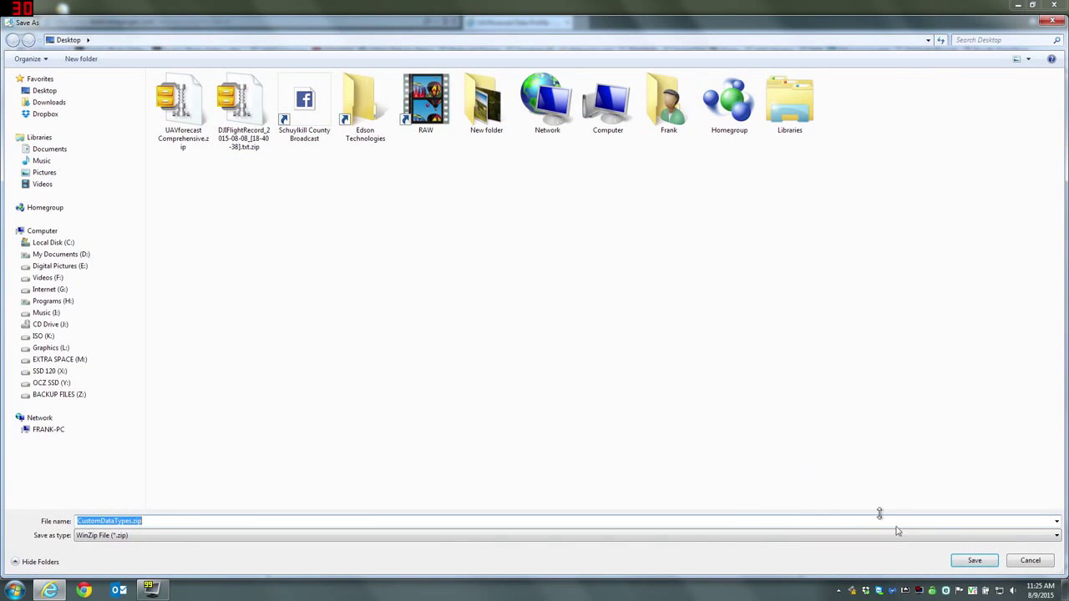
pyautogui.click(975, 560)
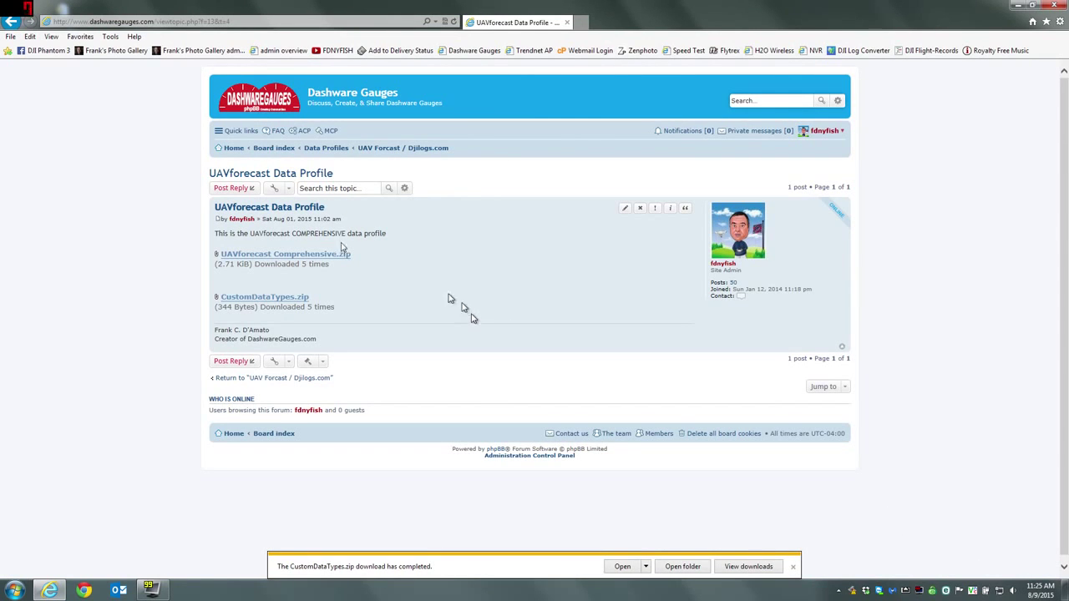
# - Read the 'Where to place Data Profiles and Gauges' topic in Dashware Discussion
pyautogui.click(235, 149)
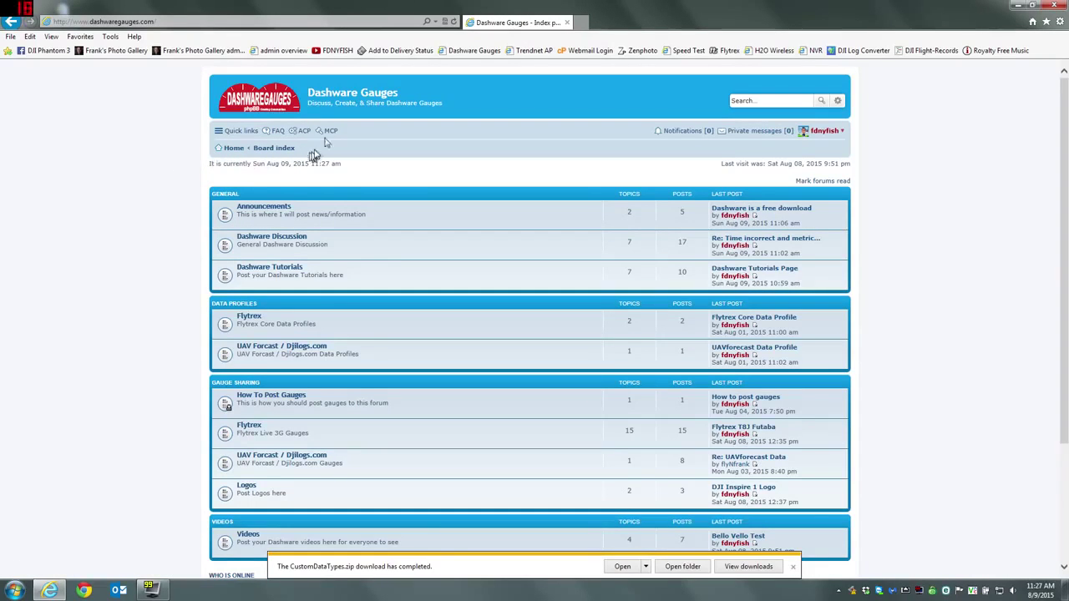
pyautogui.click(274, 238)
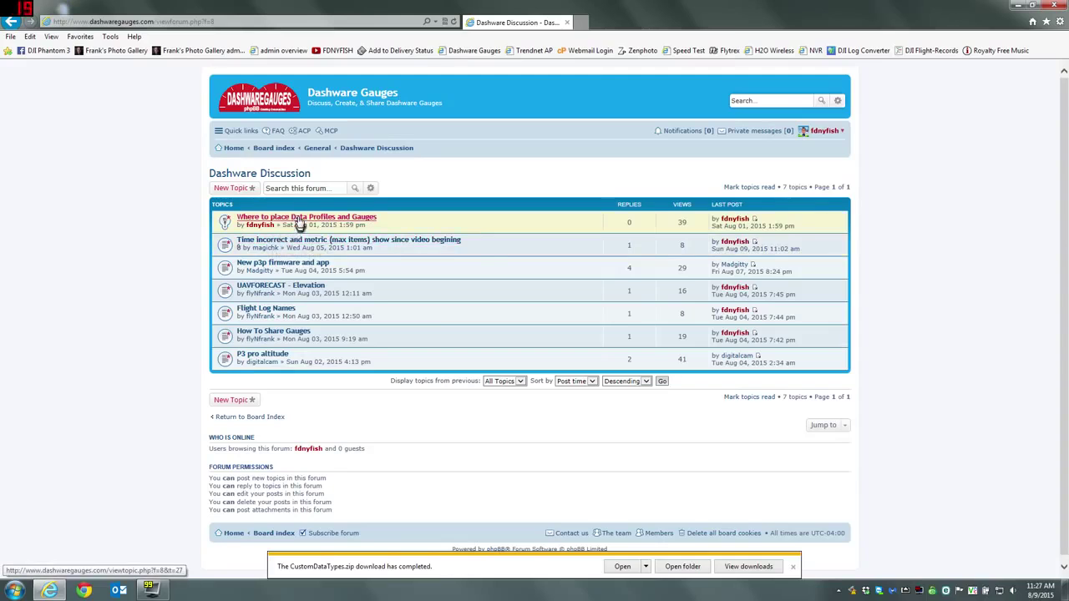
pyautogui.click(299, 217)
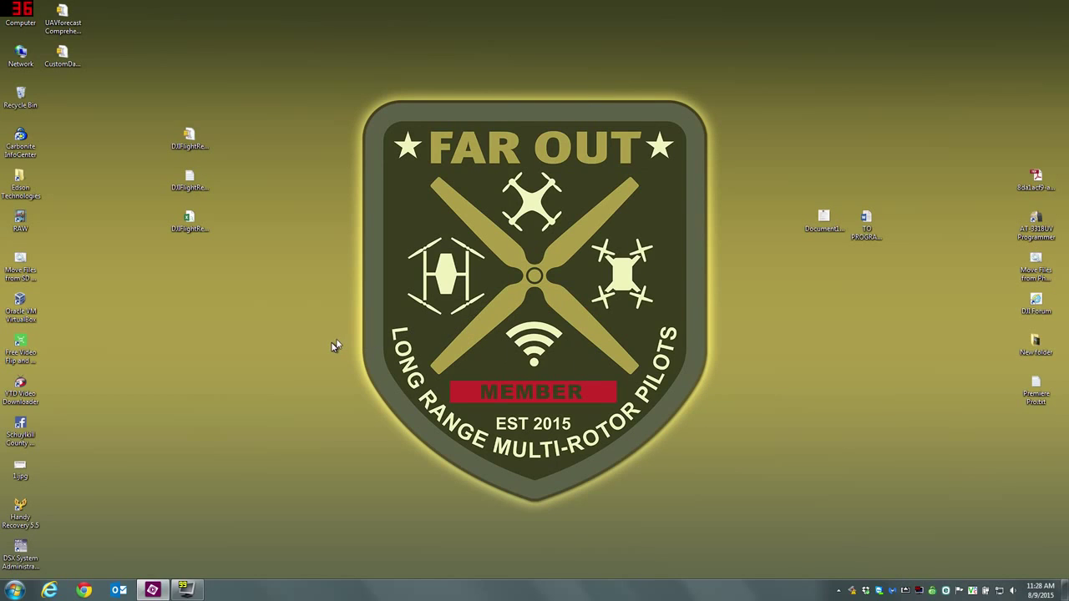
# - Launch DashWare and create New Project (4) from UAV Forecast Data Small, overwriting the old one
pyautogui.moveTo(680, 7)
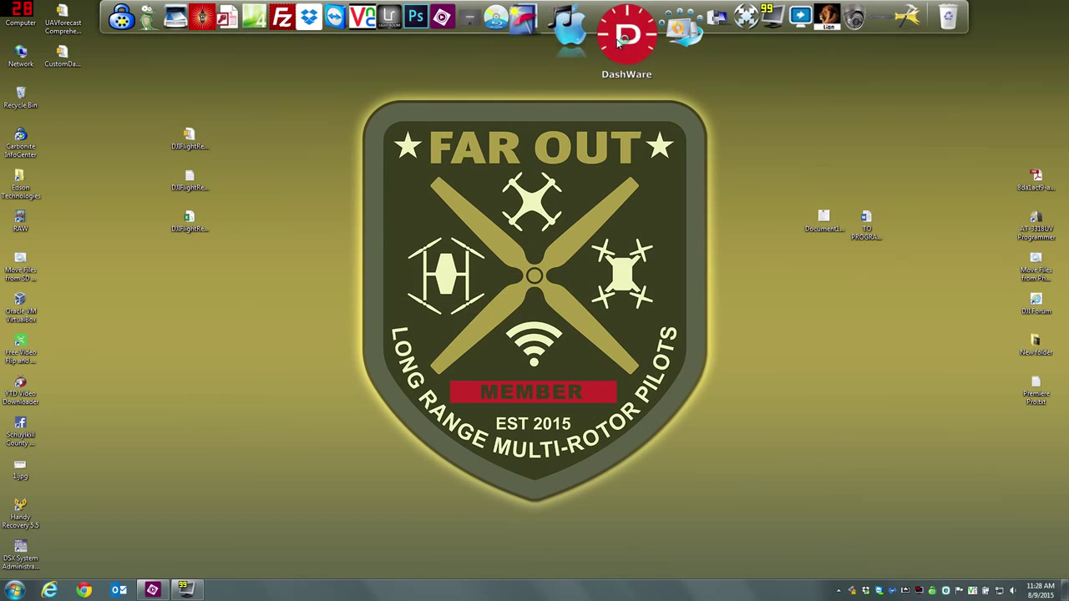
pyautogui.click(626, 46)
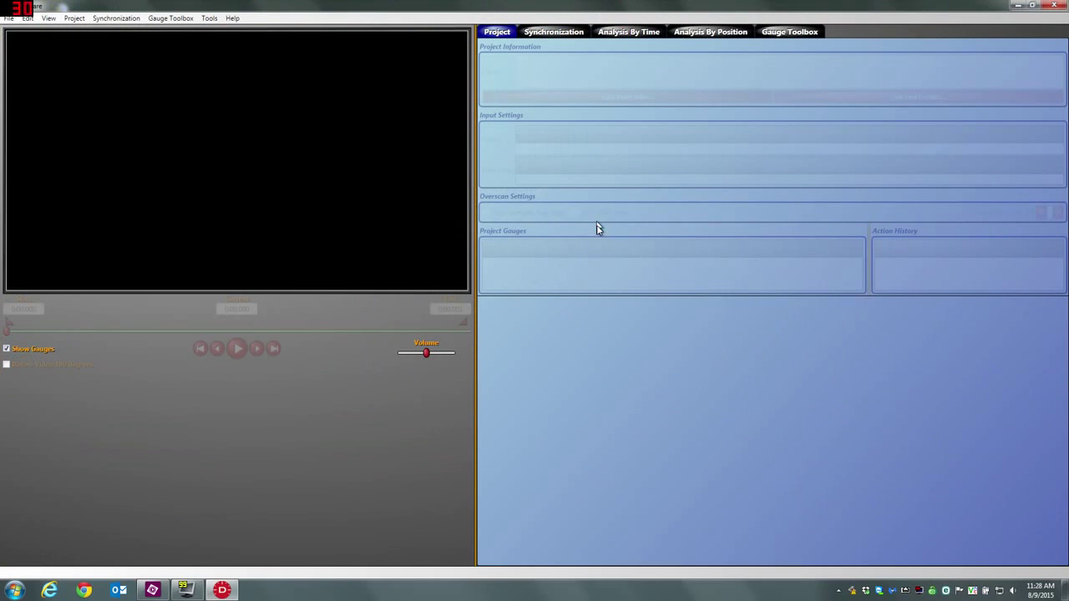
pyautogui.click(9, 20)
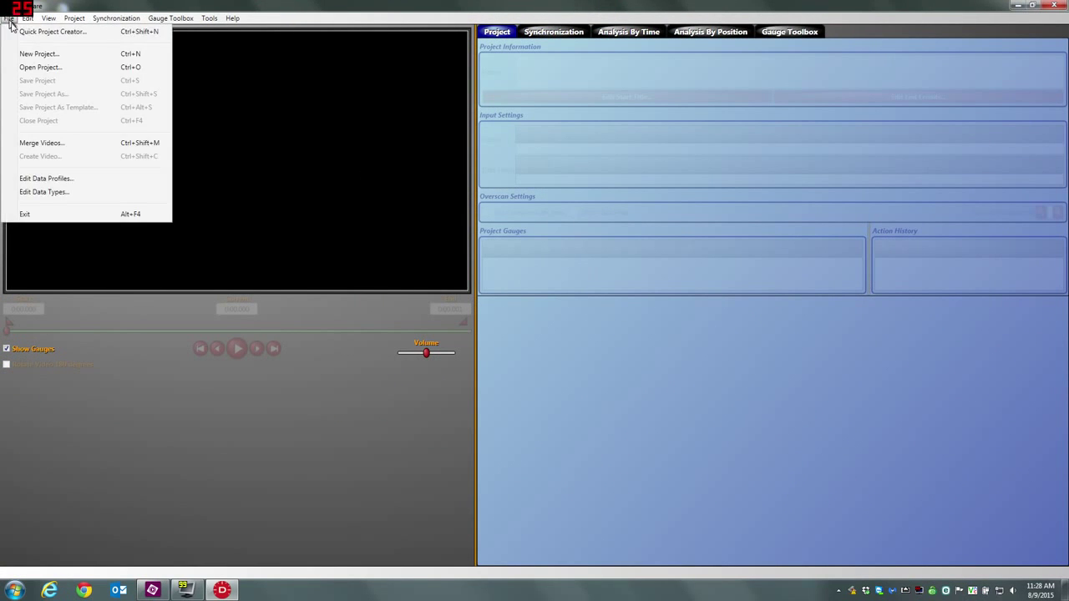
pyautogui.click(33, 52)
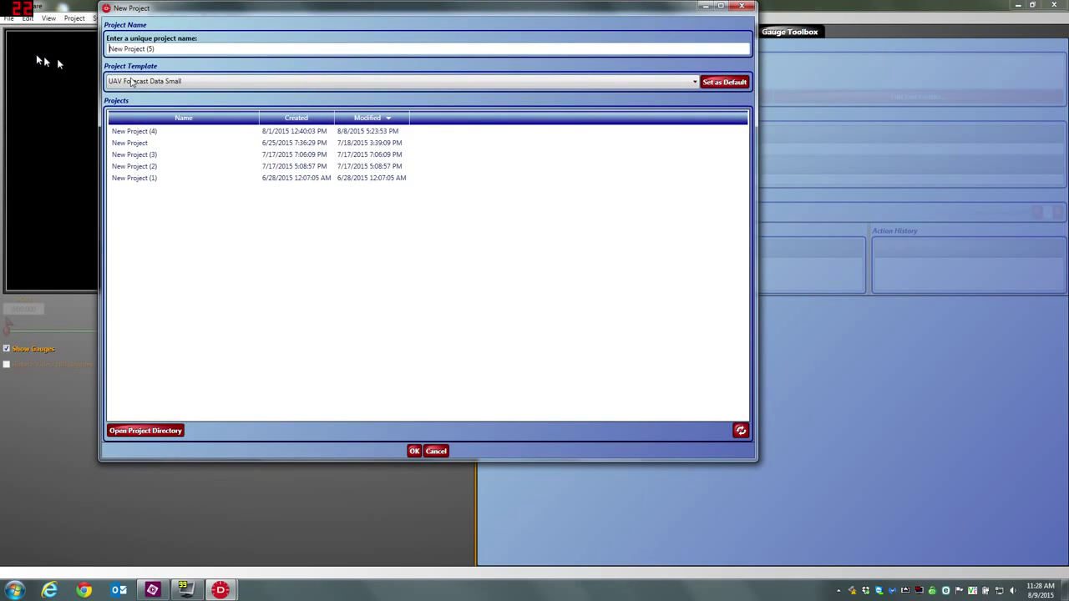
pyautogui.click(136, 131)
pyautogui.click(413, 451)
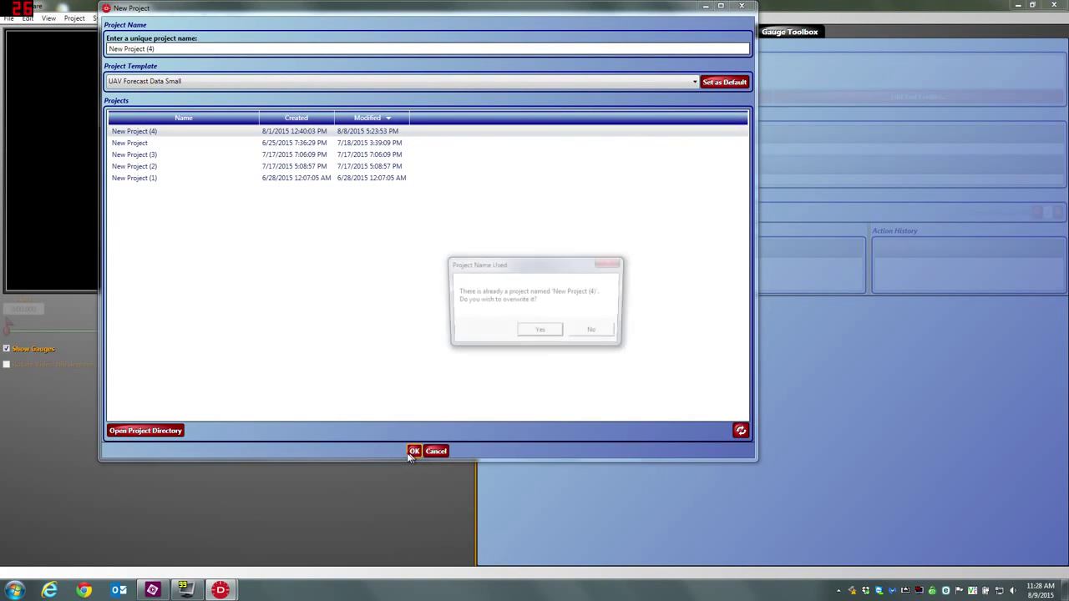
pyautogui.click(538, 333)
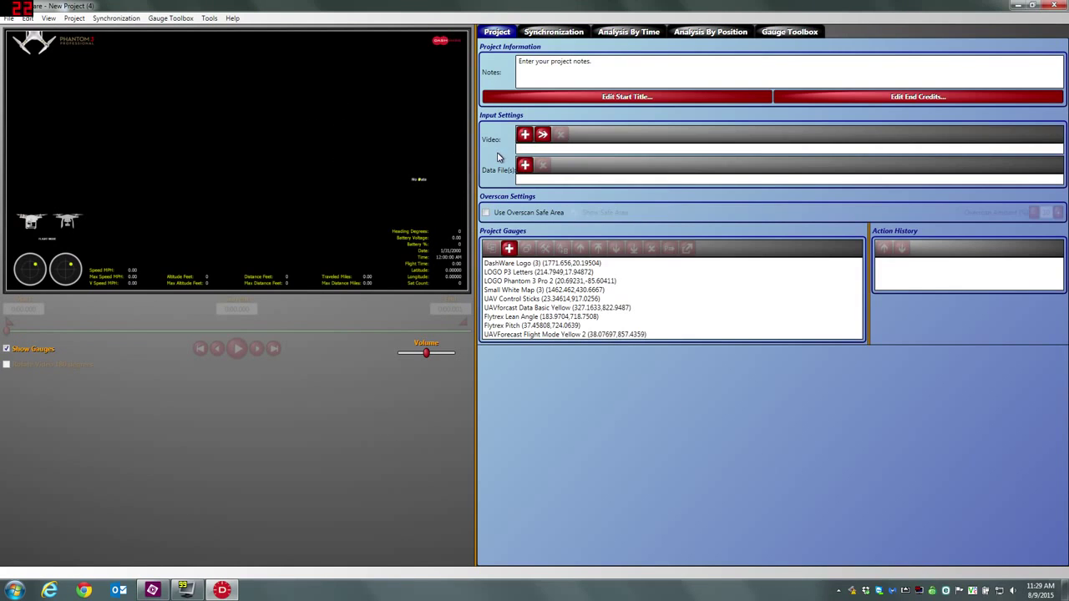
# - Add GoPro_hero_4_intro.mp4 from the Videos library as the project video
pyautogui.click(523, 136)
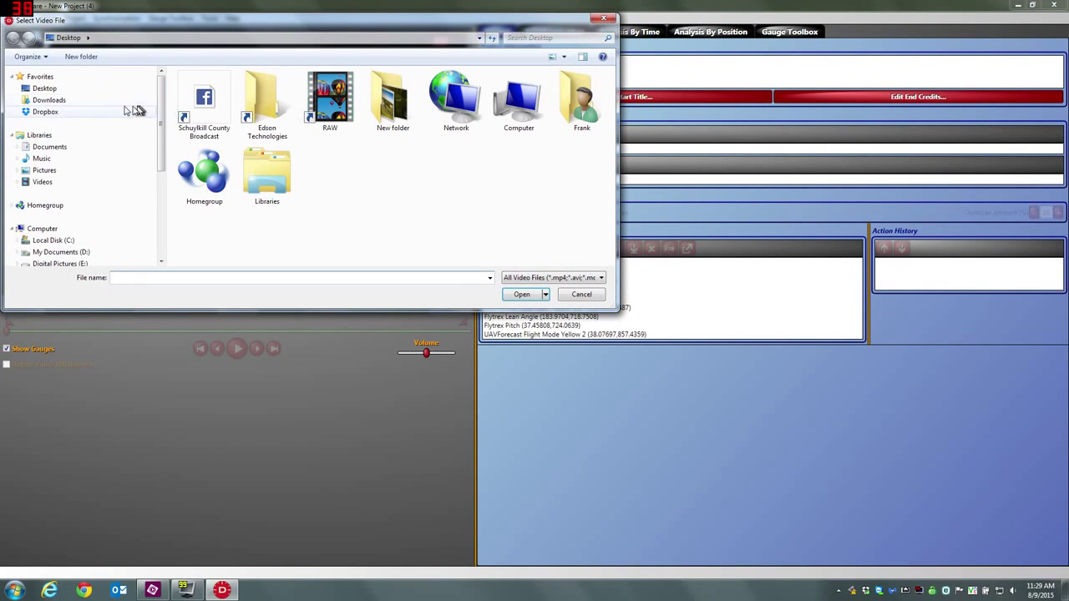
pyautogui.click(59, 182)
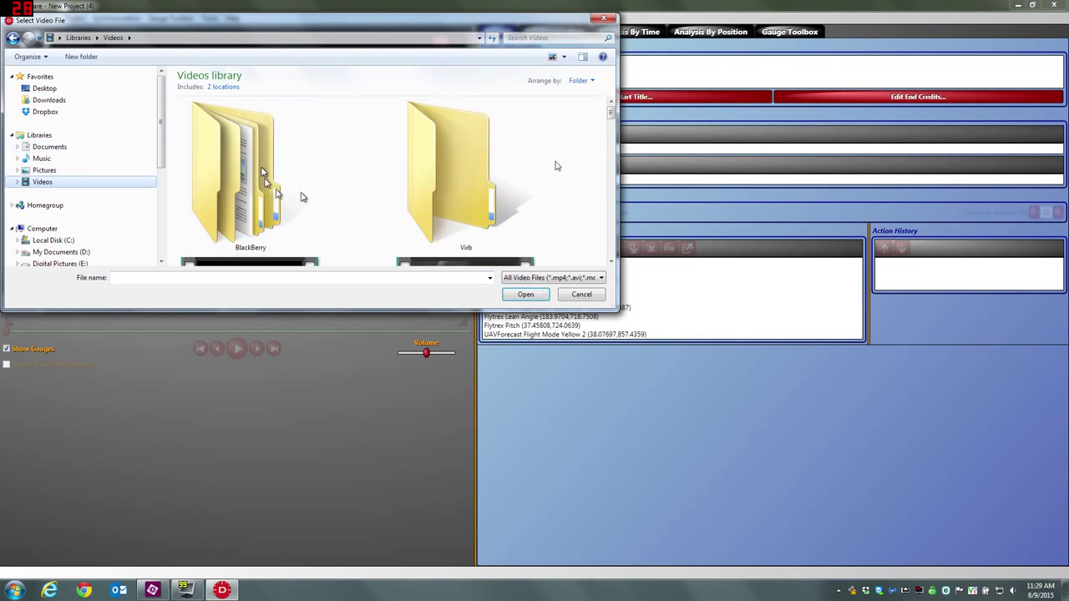
pyautogui.moveTo(613, 113); pyautogui.dragTo(615, 202)
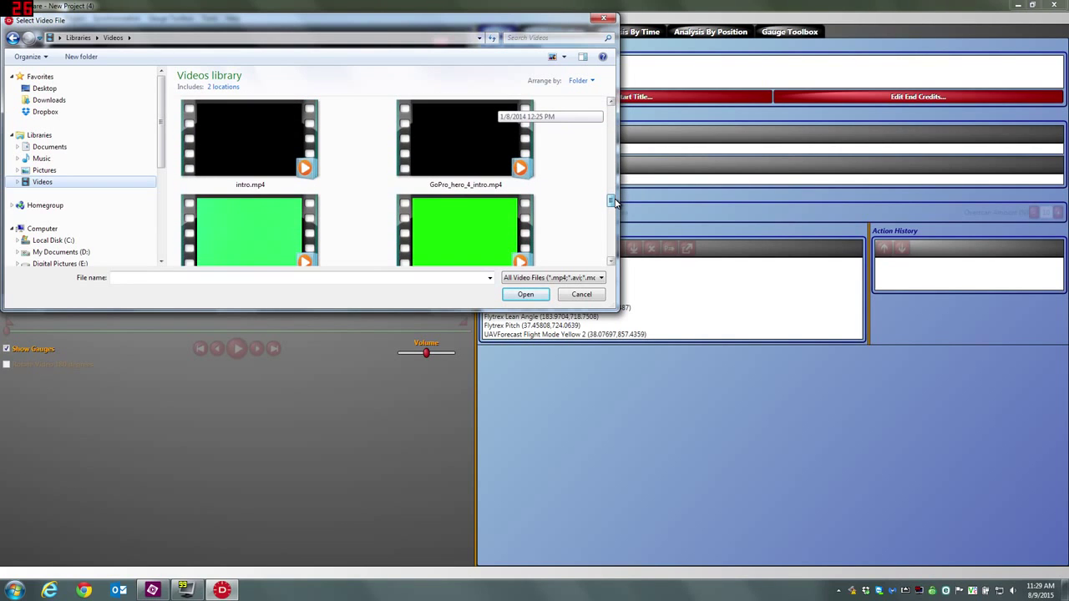
pyautogui.click(480, 158)
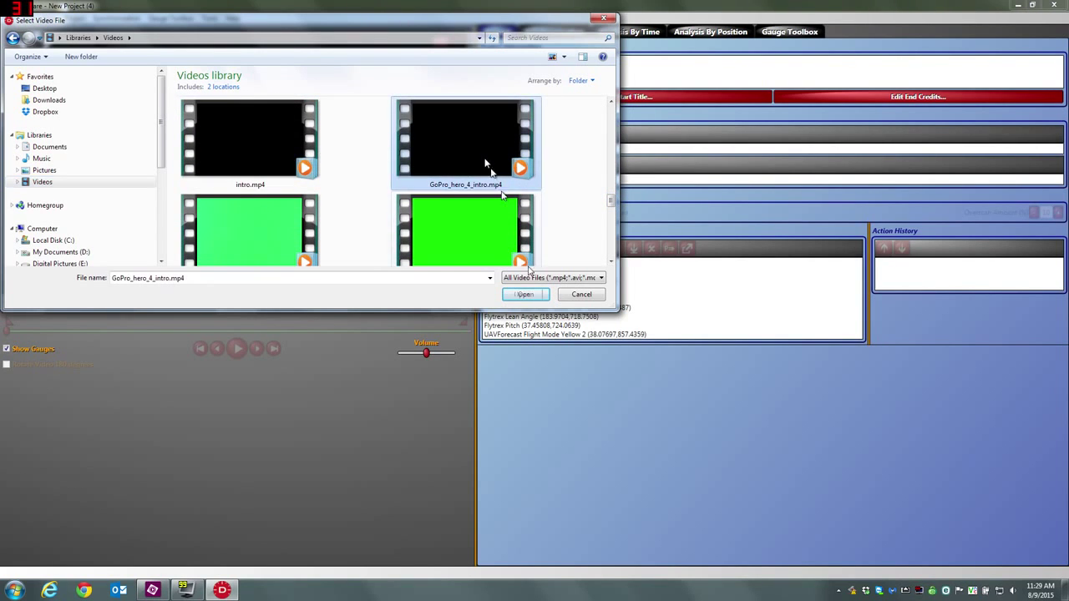
pyautogui.click(522, 295)
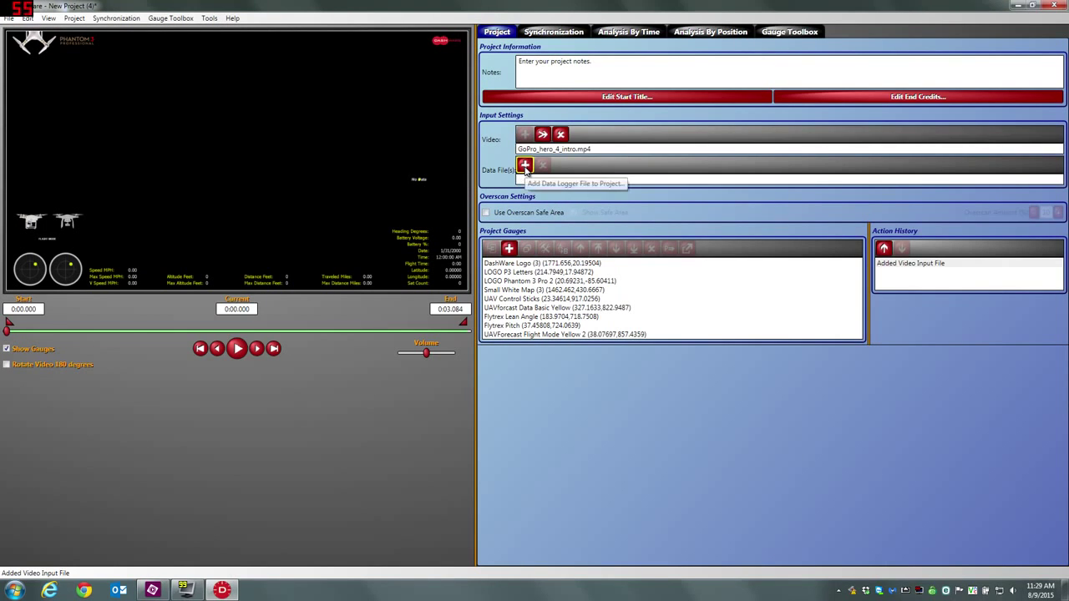
# - Add the Desktop Comprehensive CSV with the UAVforecast Comprehensive profile and view its flight path on the Synchronization map
pyautogui.click(524, 166)
pyautogui.click(357, 103)
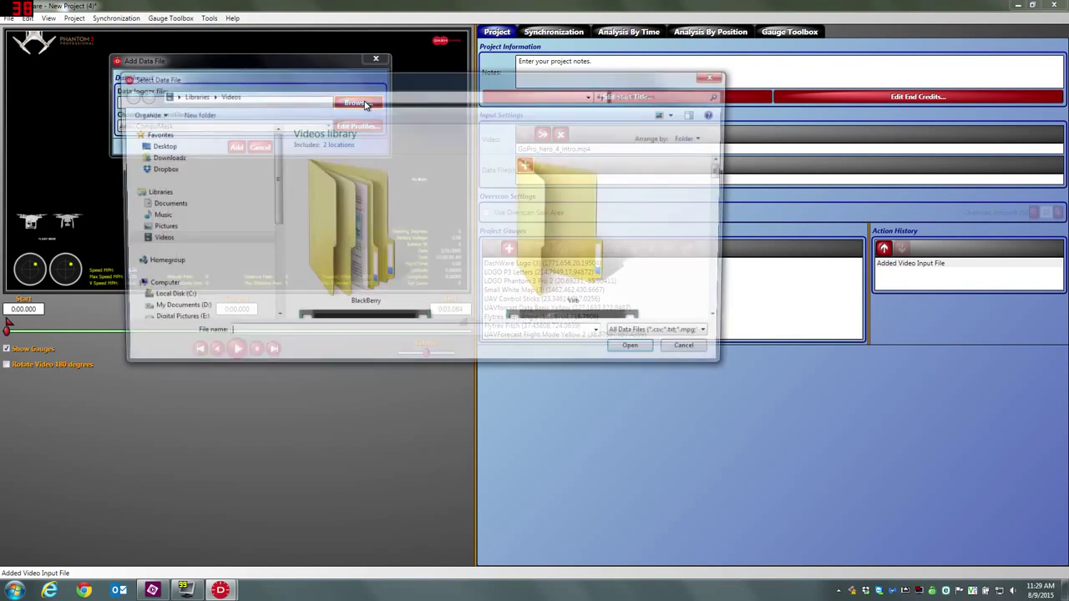
pyautogui.click(154, 148)
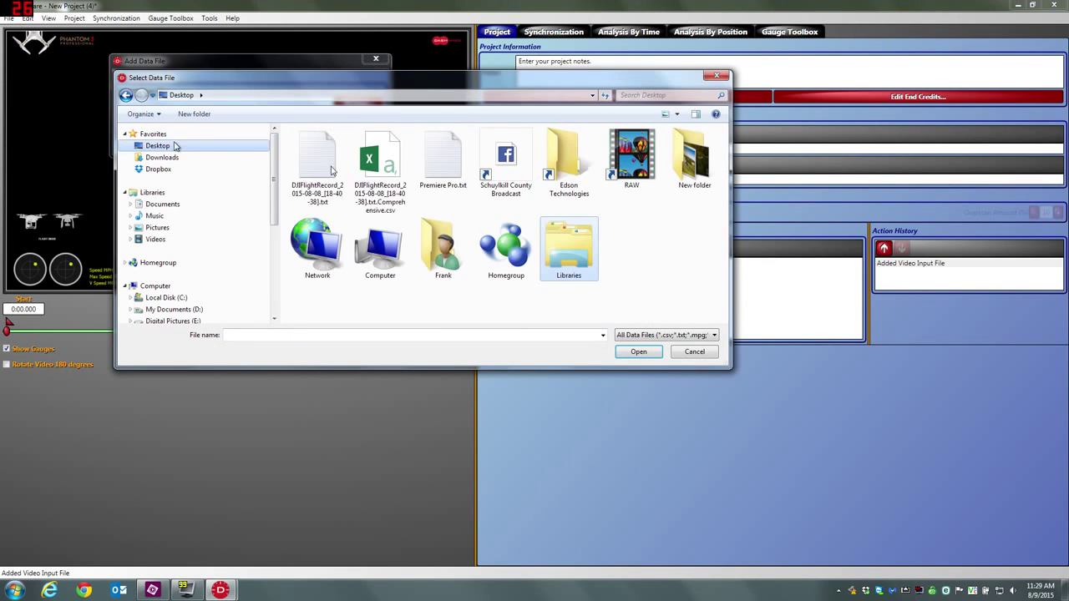
pyautogui.click(396, 192)
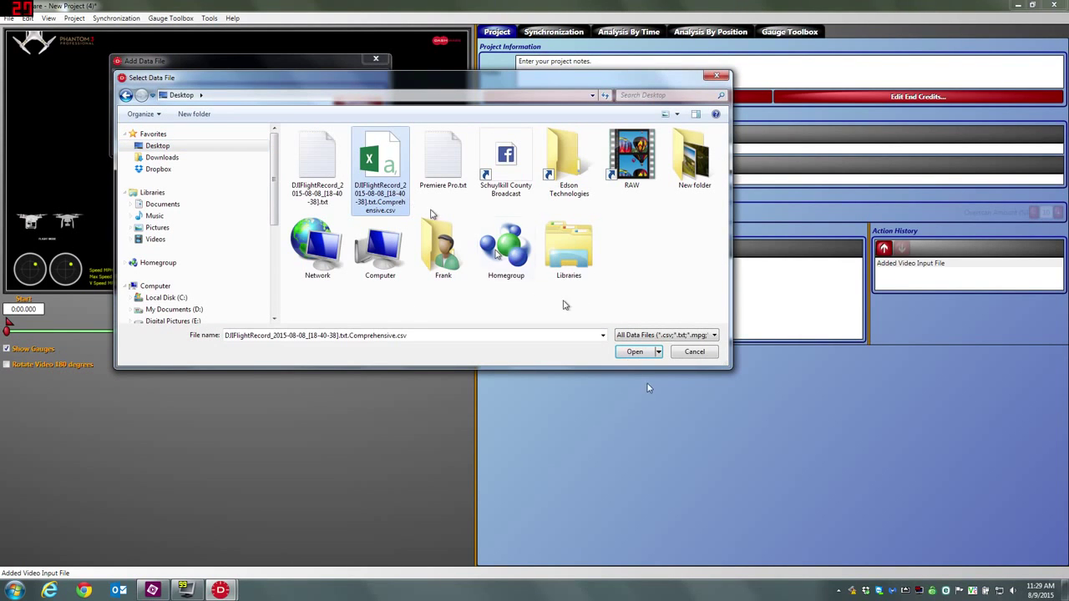
pyautogui.click(635, 351)
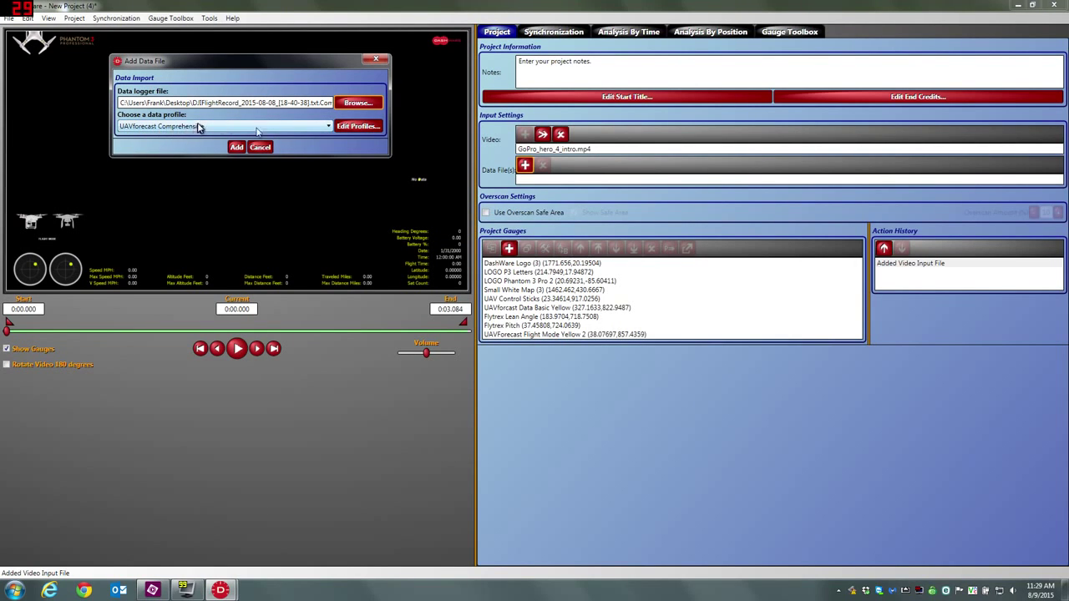
pyautogui.click(236, 146)
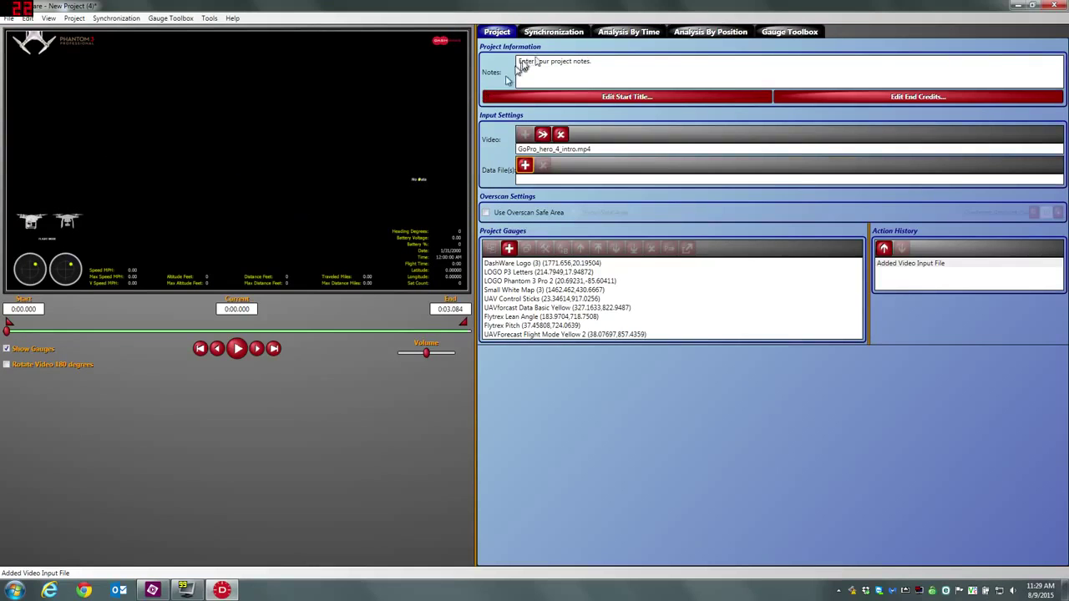
pyautogui.click(553, 32)
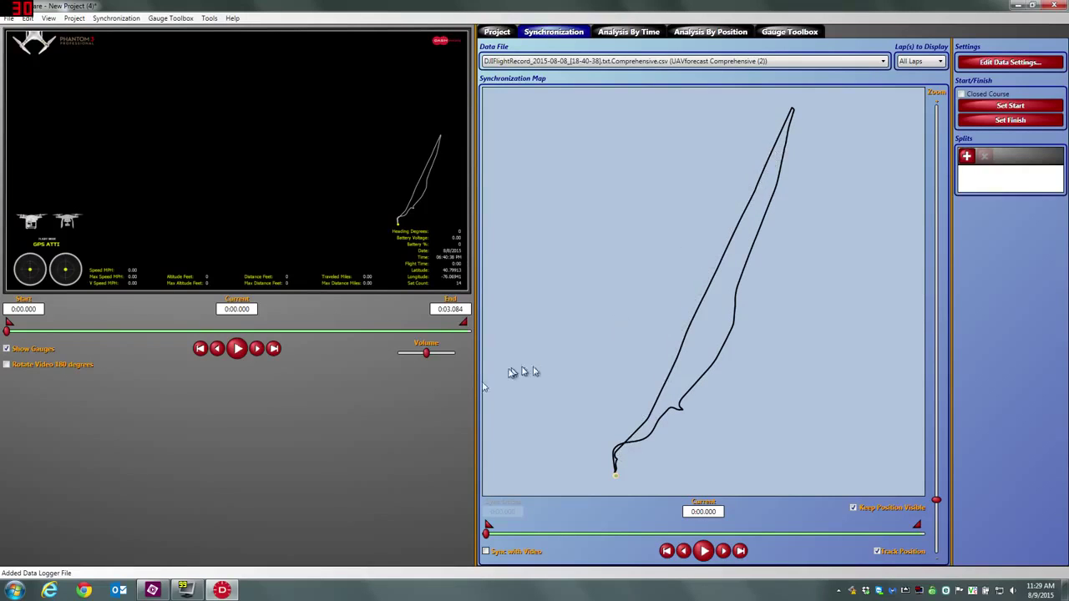
# - Widen the video preview and move the flight log to 0:48.209 so gauges show live values
pyautogui.moveTo(475, 392); pyautogui.dragTo(647, 401)
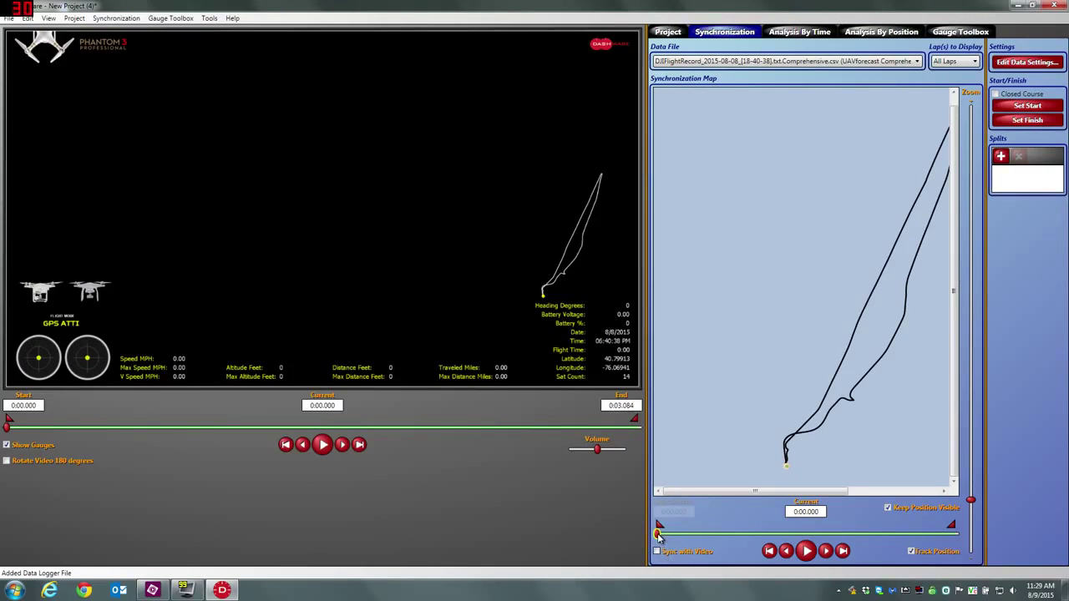
pyautogui.moveTo(659, 537)
pyautogui.mouseDown()
pyautogui.moveTo(762, 535)
pyautogui.moveTo(690, 535)
pyautogui.mouseUp()
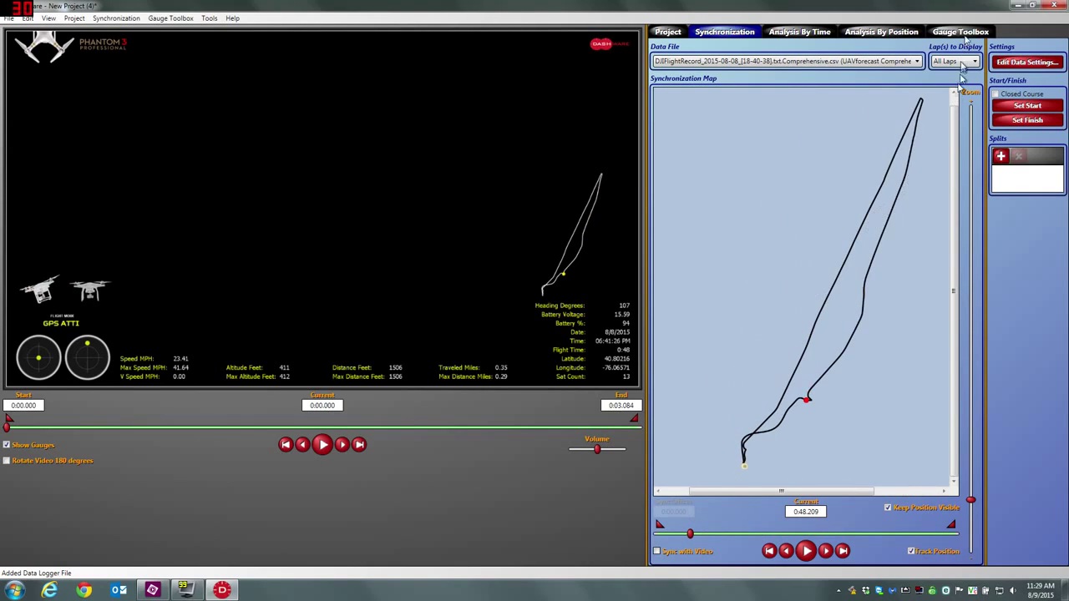
pyautogui.click(964, 31)
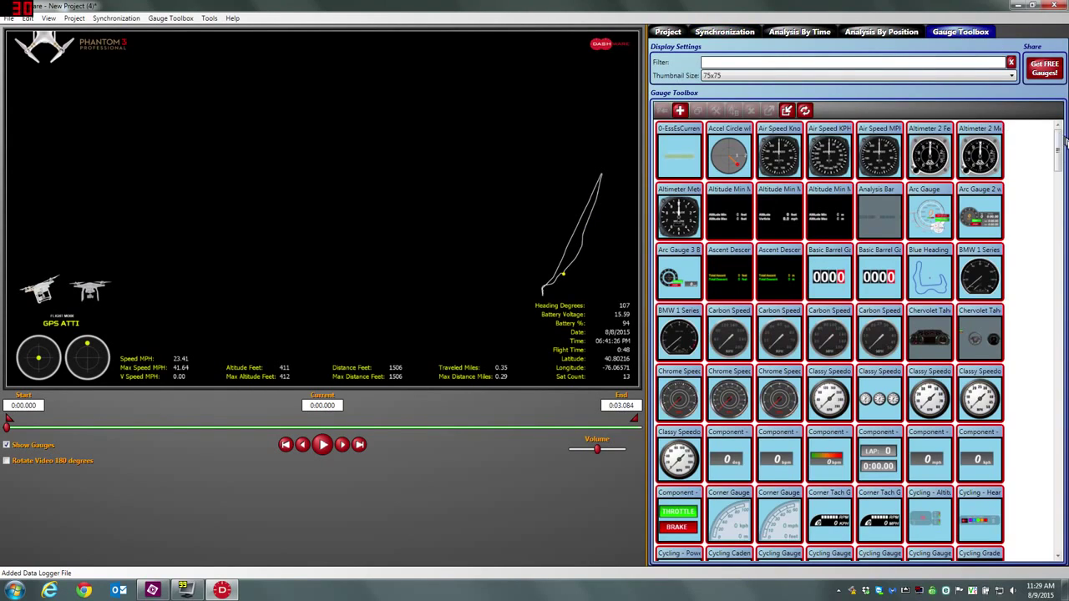
# - Place the UAVForecast UAV Green gauge on the video and enlarge it across the upper preview
pyautogui.moveTo(1058, 155); pyautogui.dragTo(1053, 519)
pyautogui.click(776, 418)
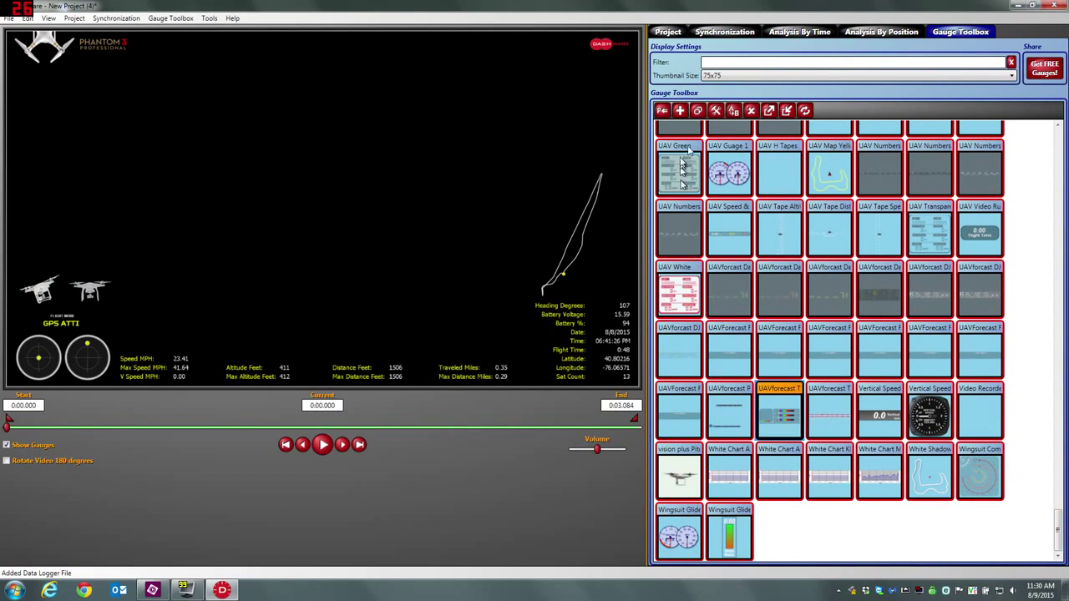
pyautogui.moveTo(454, 146); pyautogui.dragTo(403, 178)
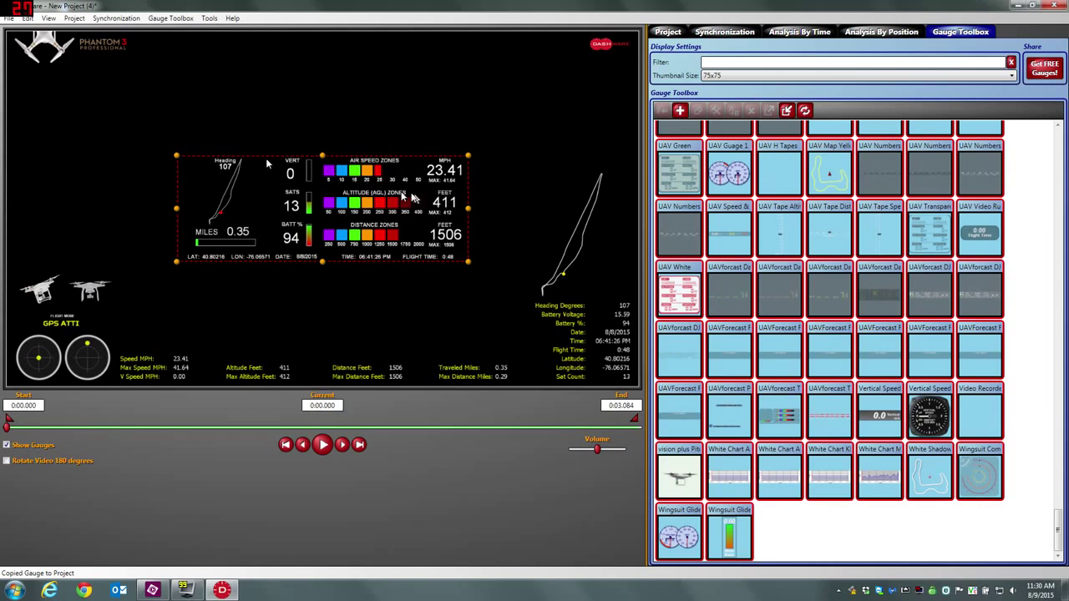
pyautogui.moveTo(175, 155); pyautogui.dragTo(117, 108)
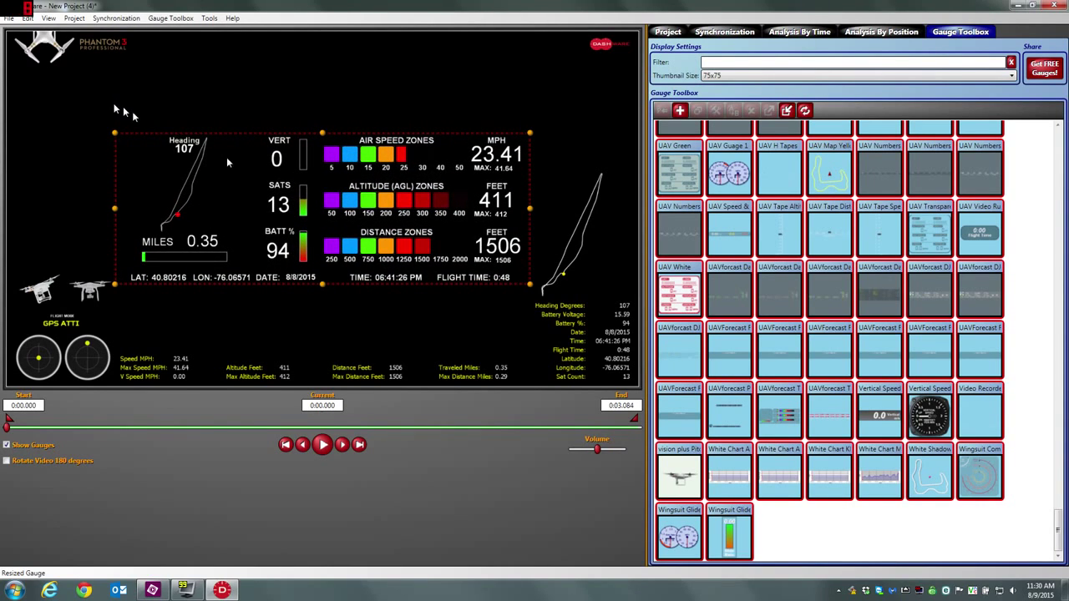
pyautogui.click(398, 317)
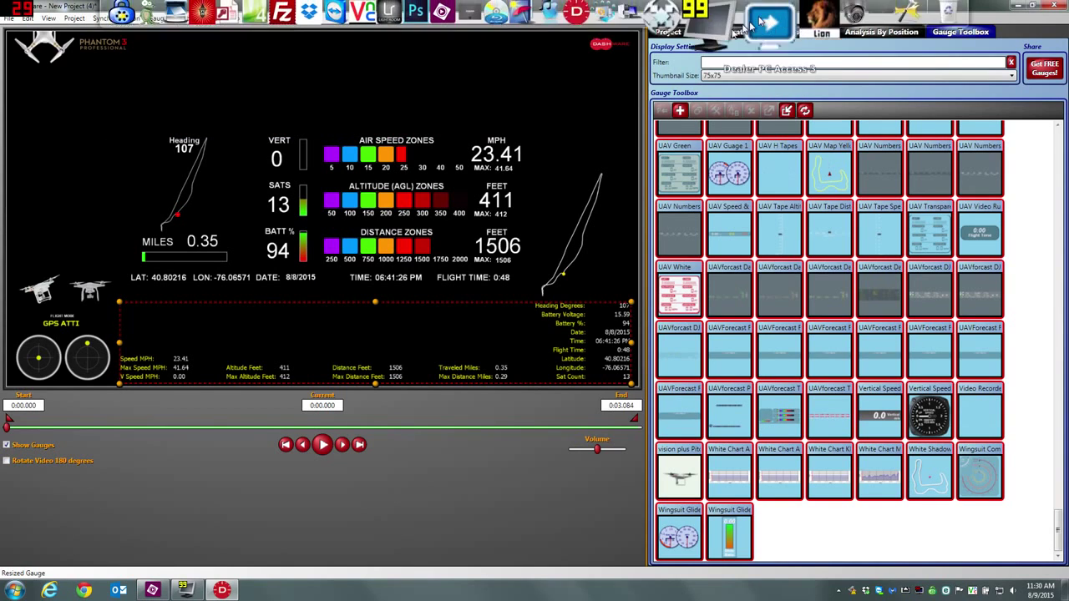
pyautogui.click(720, 32)
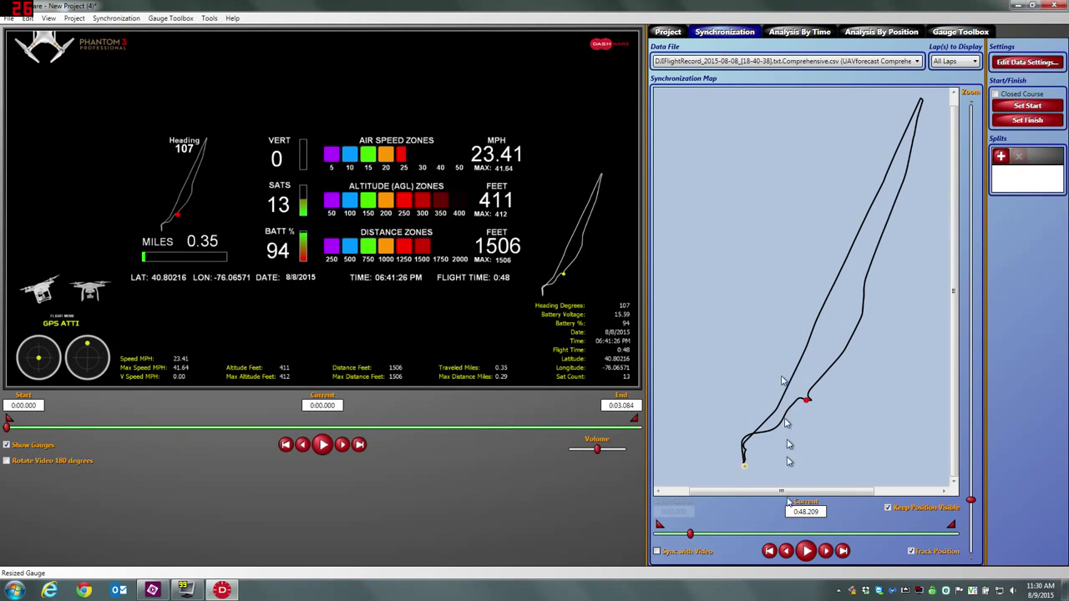